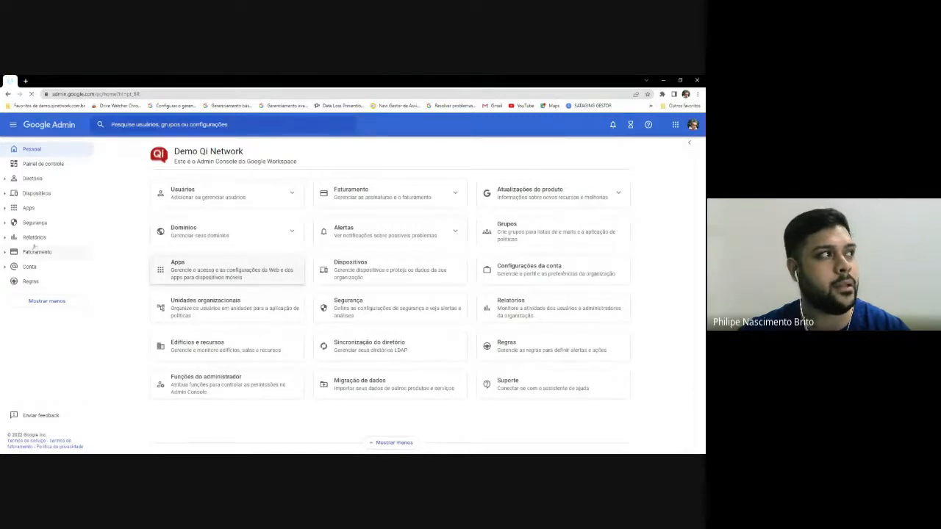
# Open Gmail's user settings among the Google Workspace apps and review the options applied to Demo Qinetwork
pyautogui.click(211, 274)
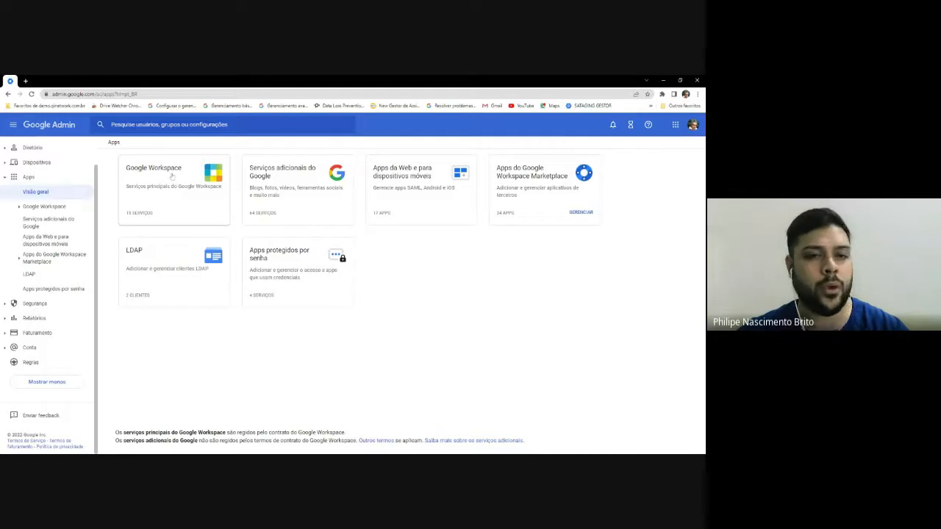
pyautogui.click(171, 176)
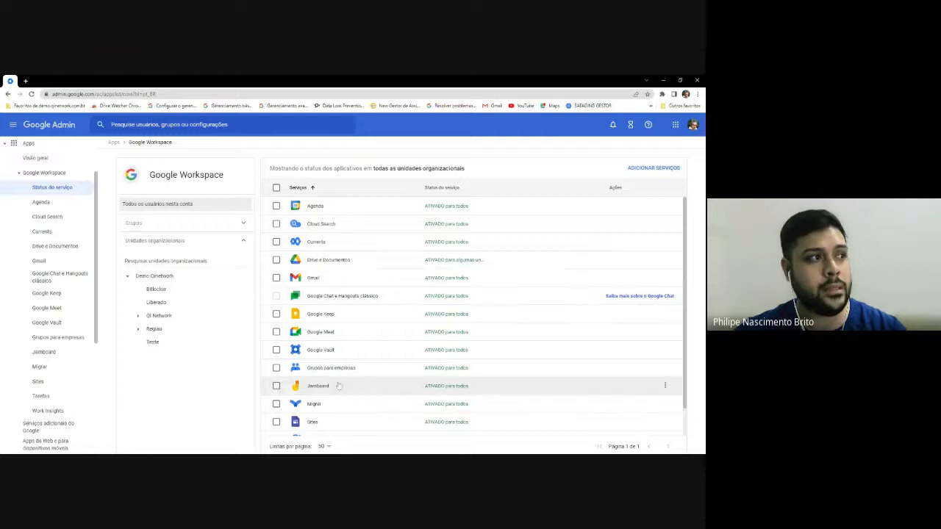
pyautogui.click(343, 278)
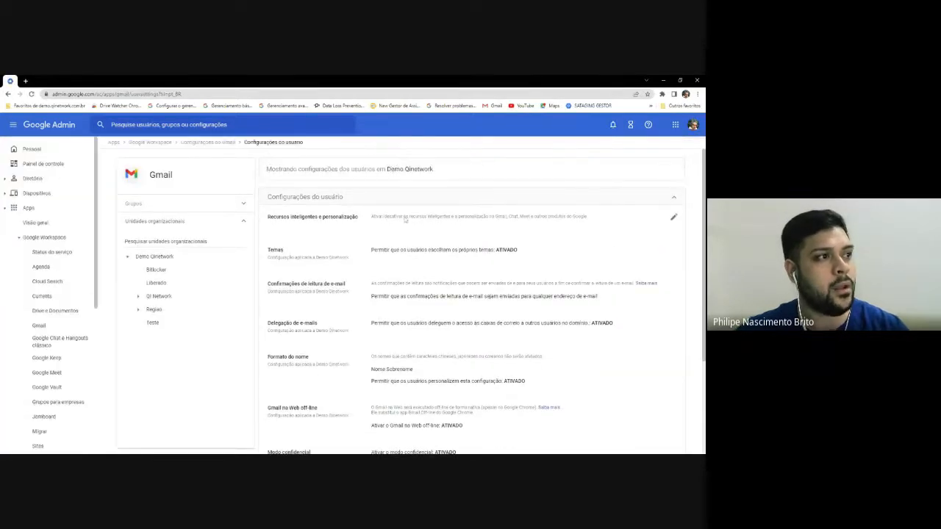
pyautogui.scroll(-1, 408, 254)
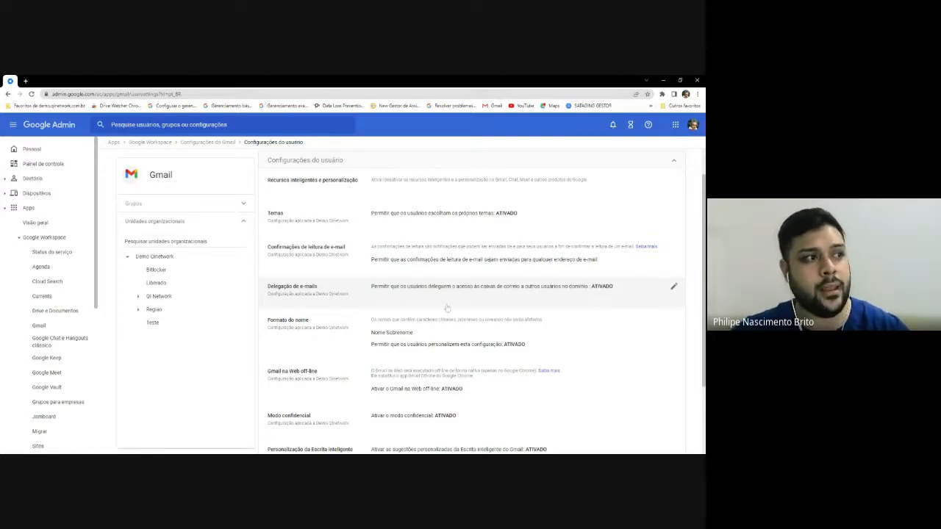
pyautogui.scroll(-1, 447, 308)
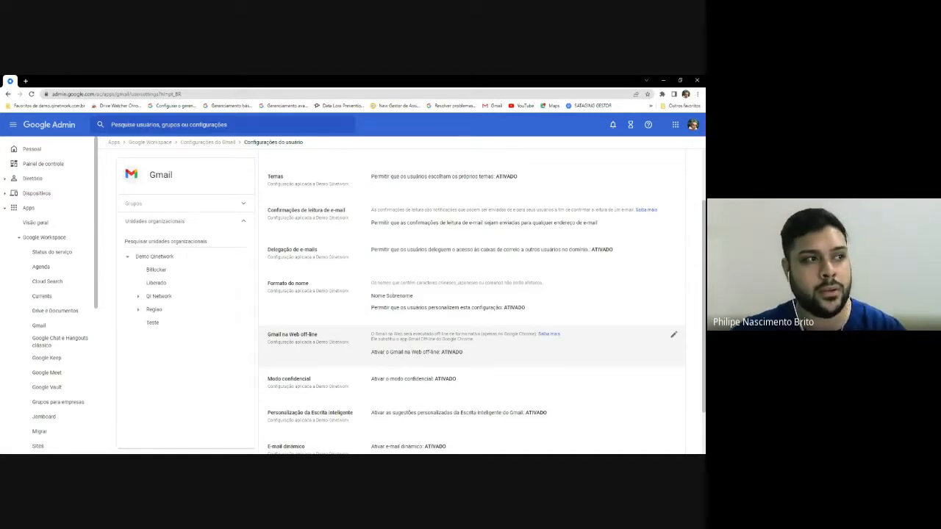
# Inspect the options for Gmail na Web off-line and Modo confidencial, closing each without saving changes
pyautogui.click(349, 356)
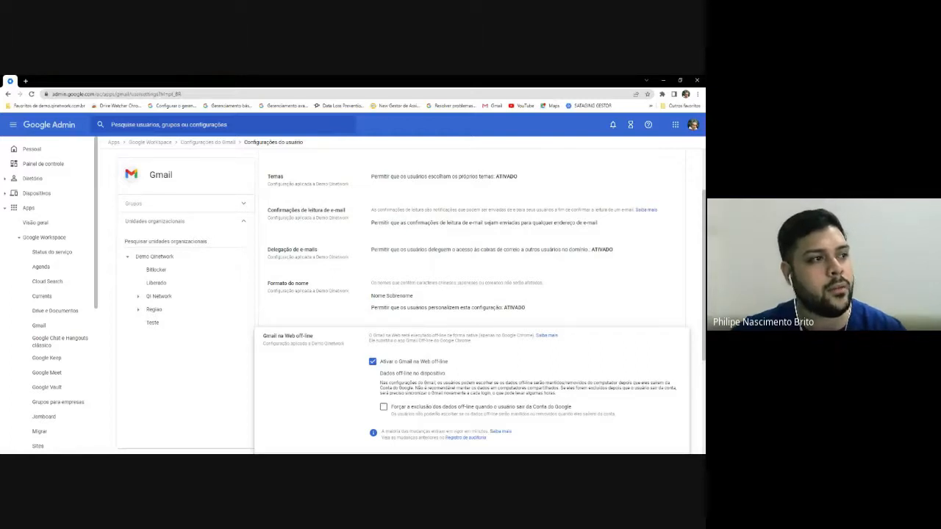
pyautogui.scroll(-1, 394, 375)
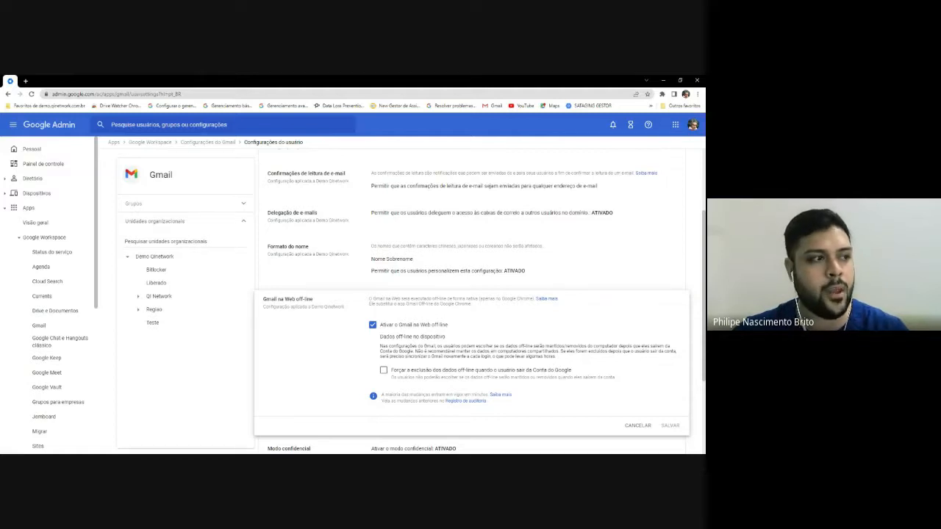
pyautogui.click(638, 425)
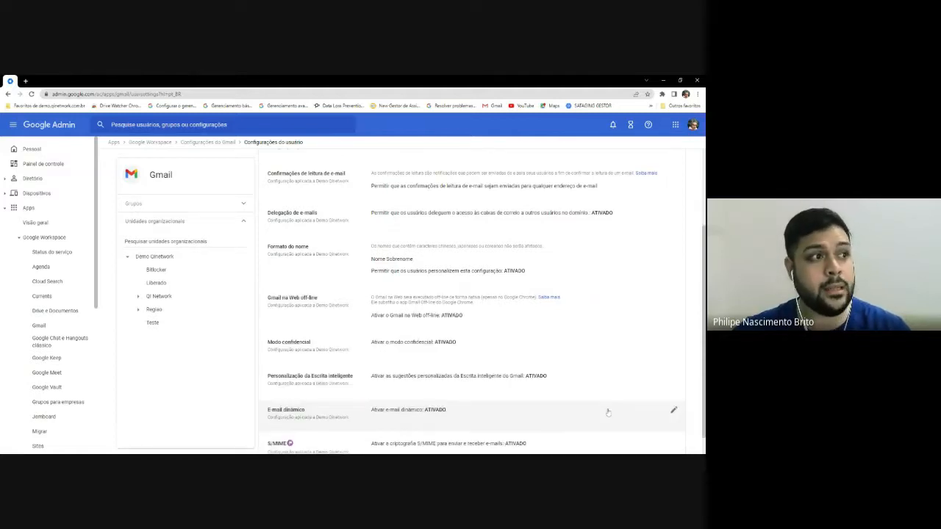
pyautogui.click(428, 357)
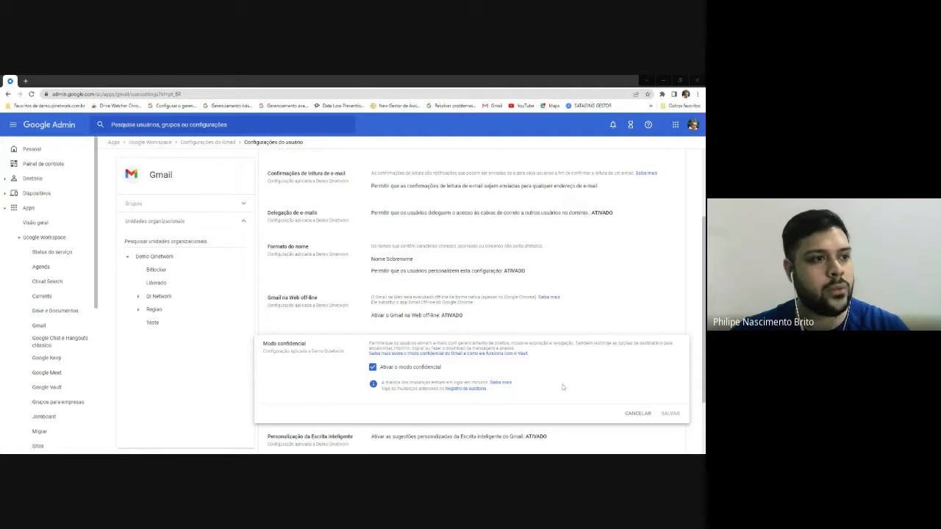
pyautogui.click(637, 414)
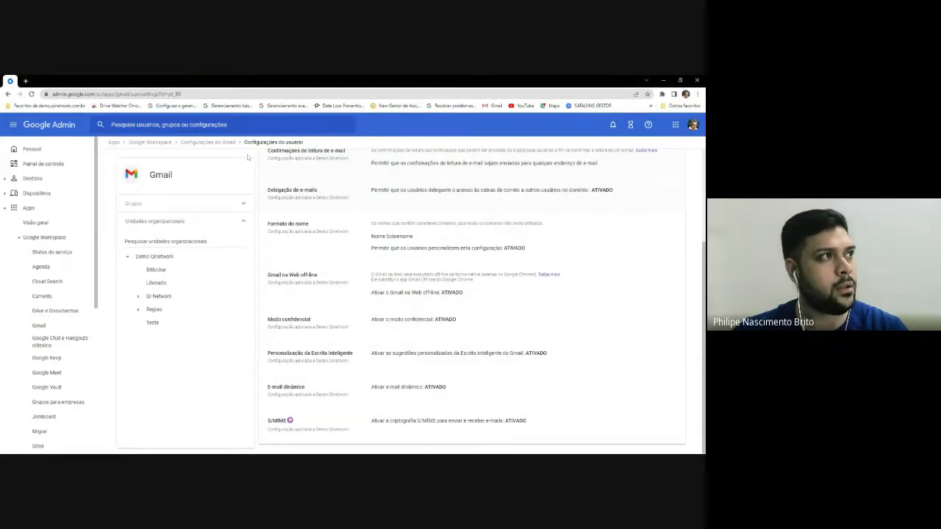
# Return to the Gmail settings overview and view the DKIM configuration under Autenticar e-mails
pyautogui.click(218, 144)
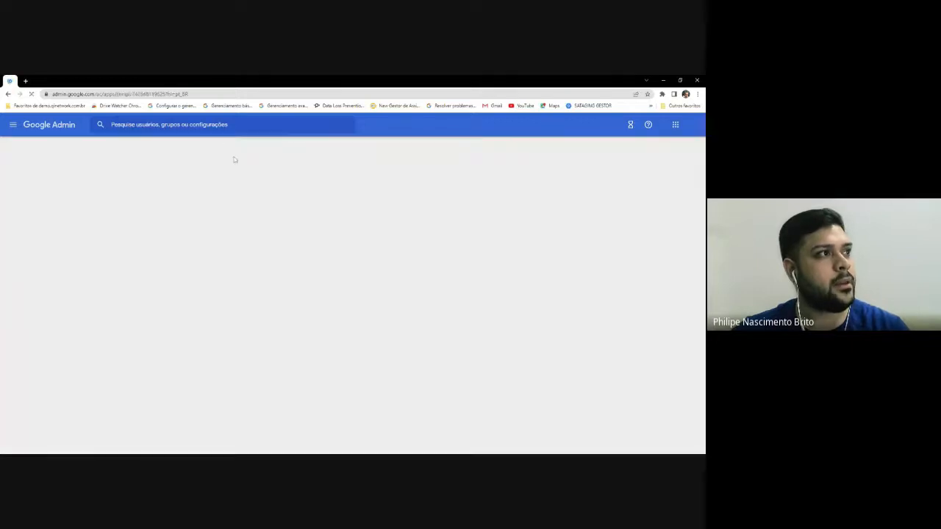
pyautogui.scroll(-2, 359, 275)
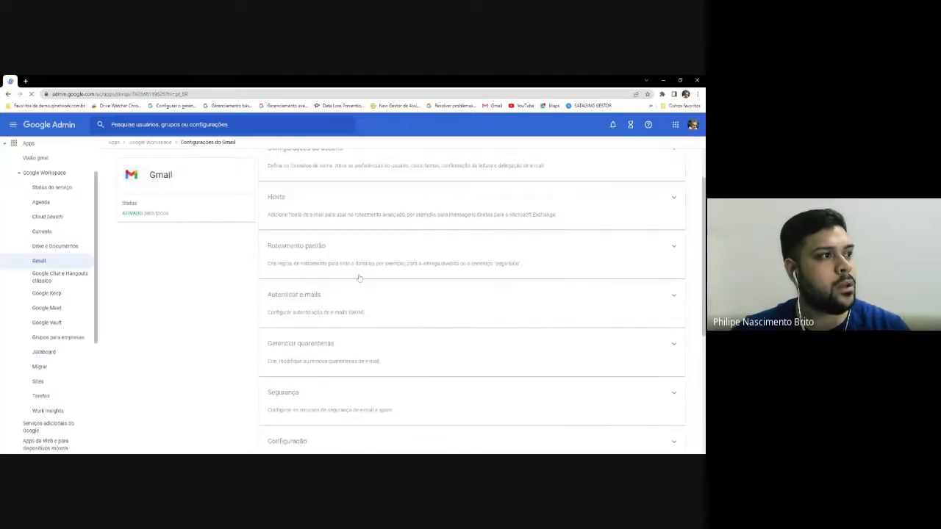
pyautogui.scroll(1, 375, 280)
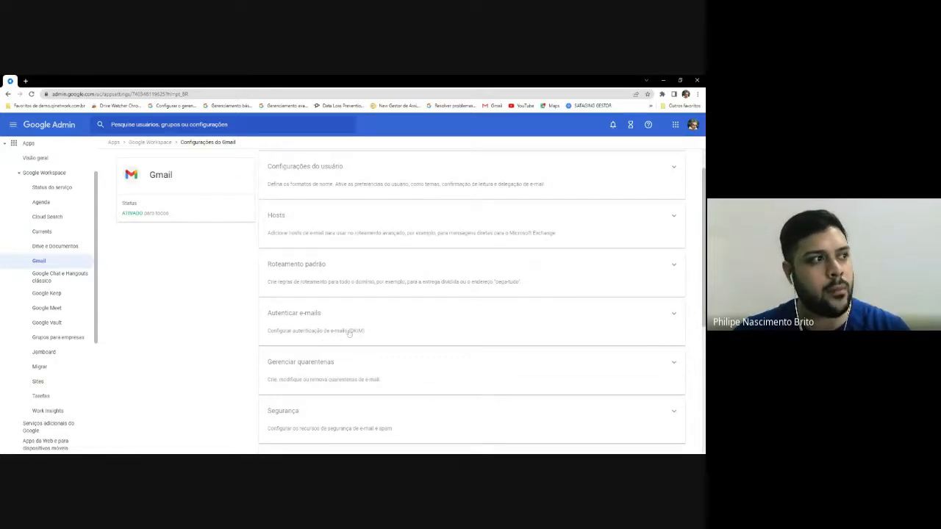
pyautogui.click(350, 333)
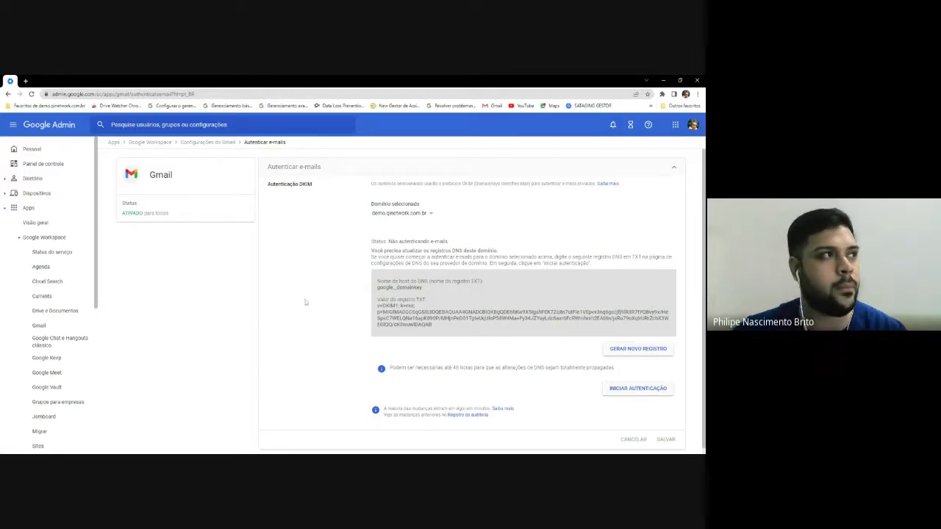
# Go back to the Gmail settings overview and open the Acesso do usuário final settings
pyautogui.click(215, 144)
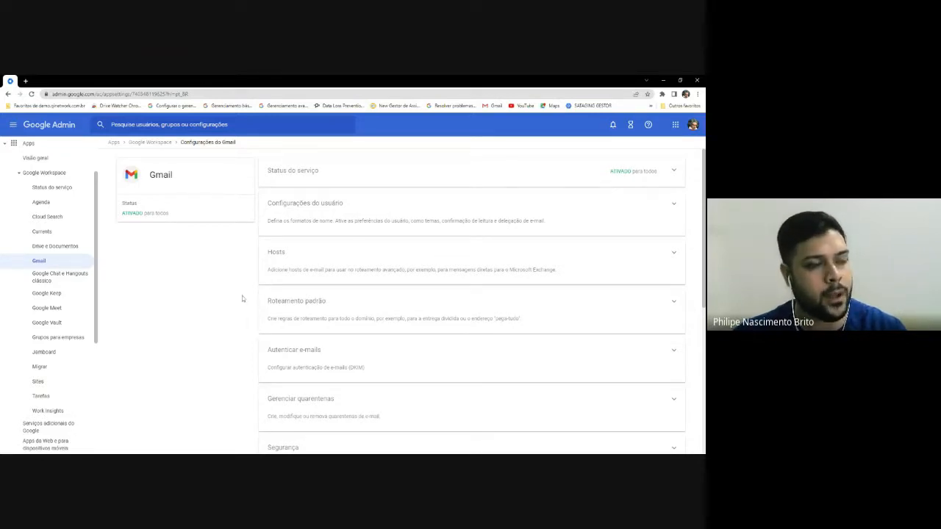
pyautogui.scroll(-3, 303, 315)
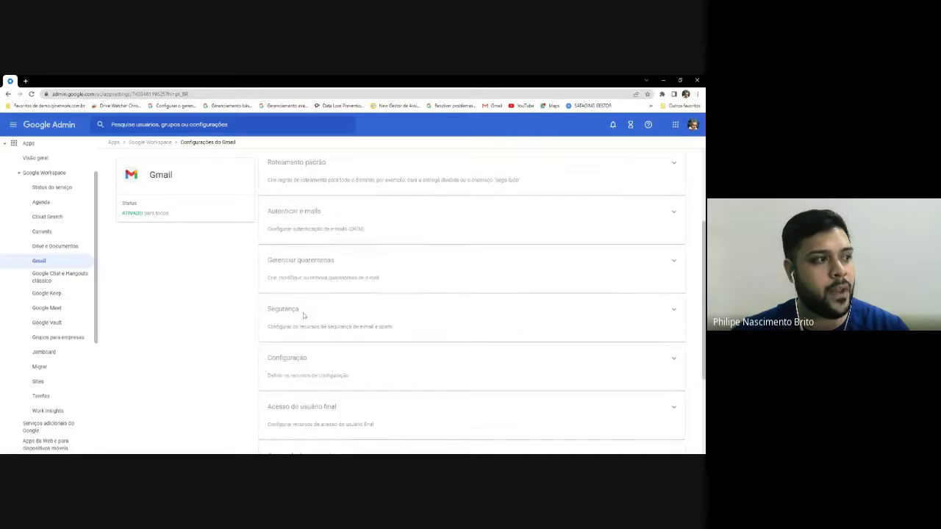
pyautogui.scroll(-2, 303, 314)
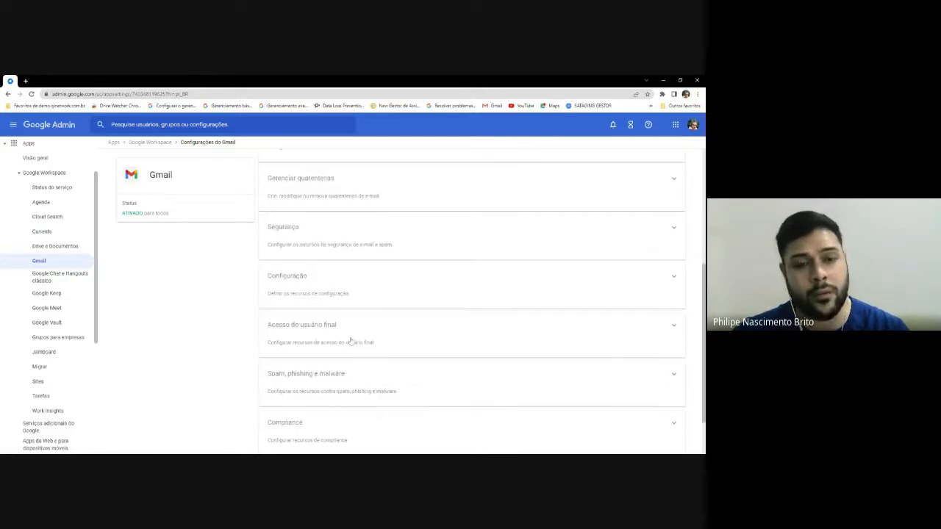
pyautogui.click(350, 341)
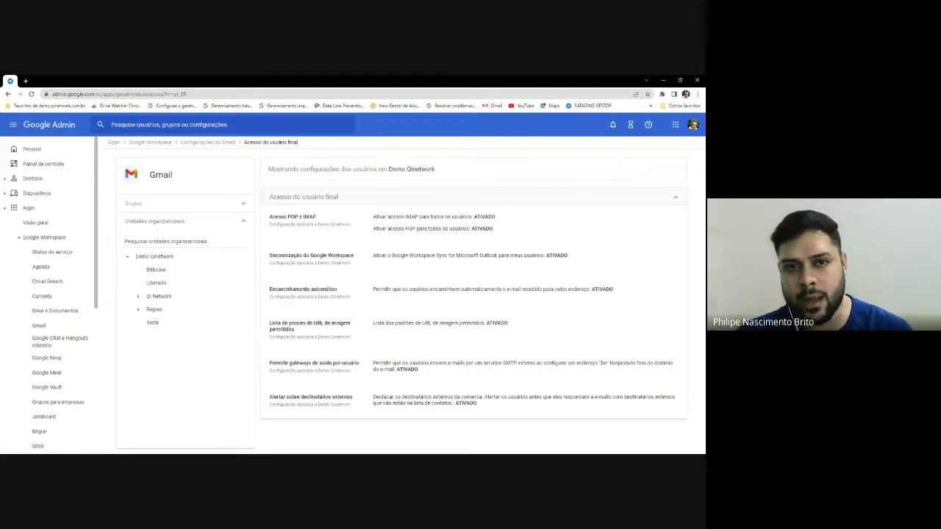
# Inspect the Google Workspace Sync for Microsoft Outlook and the POP and IMAP access settings, discarding any changes
pyautogui.click(446, 258)
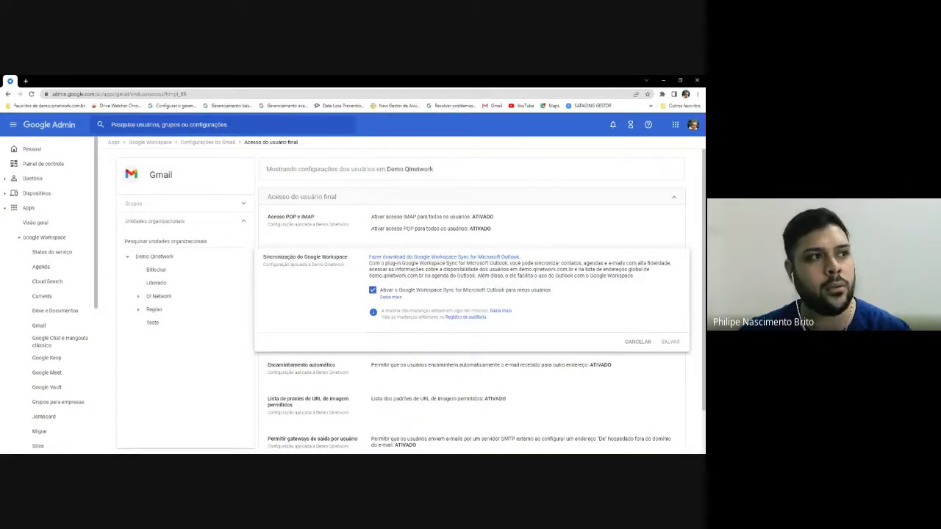
pyautogui.click(373, 290)
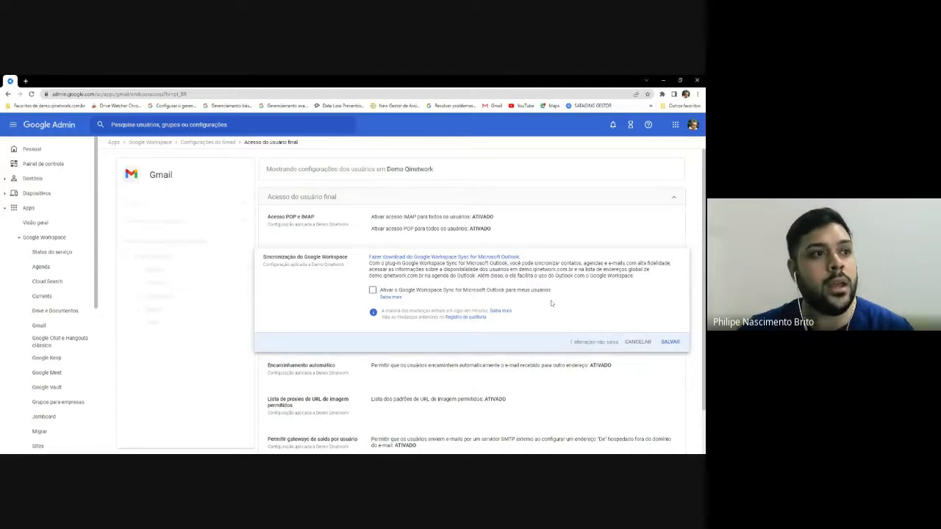
pyautogui.click(635, 349)
pyautogui.click(449, 225)
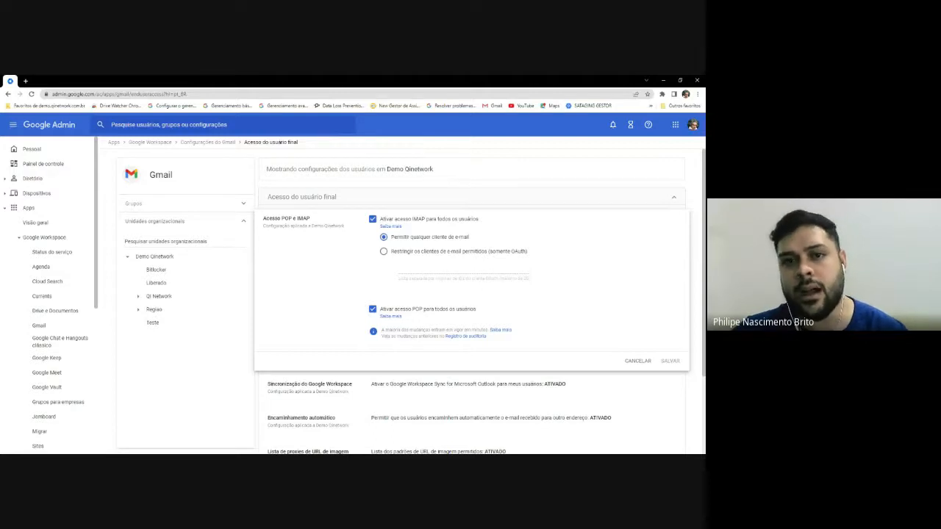
pyautogui.click(638, 361)
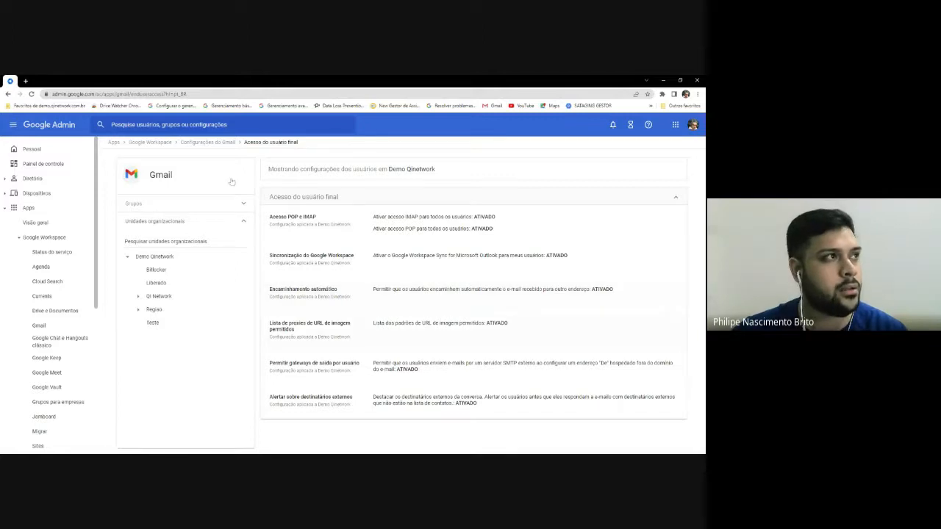
# Return to the Gmail settings overview and open the Spam, phishing e malware settings
pyautogui.click(210, 142)
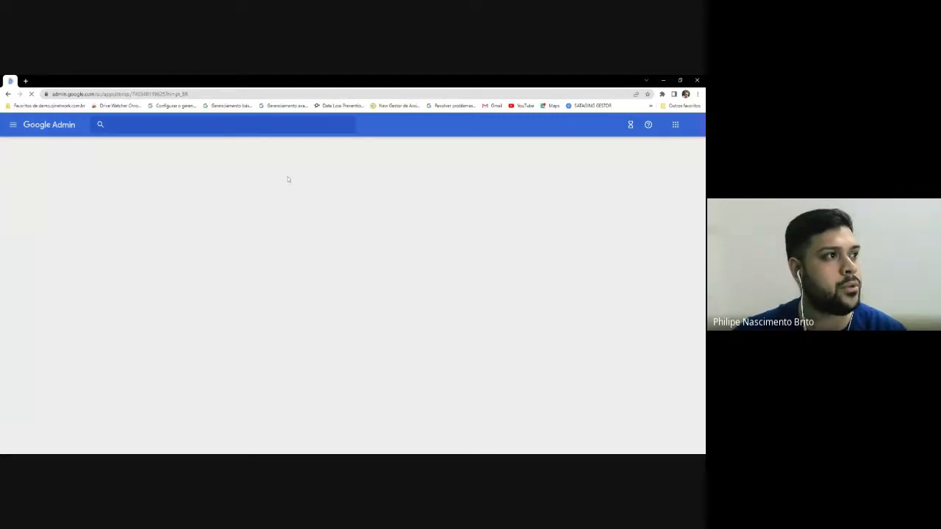
pyautogui.scroll(-3, 368, 214)
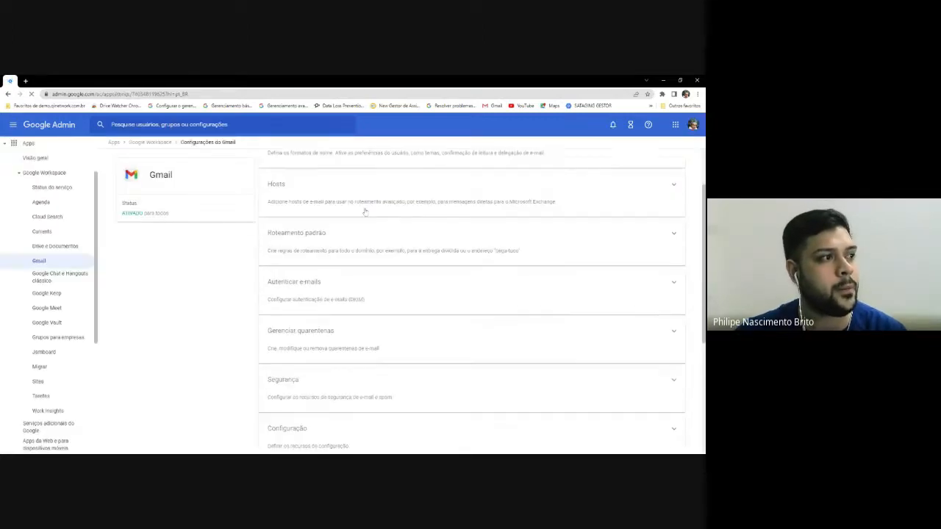
pyautogui.scroll(-1, 374, 221)
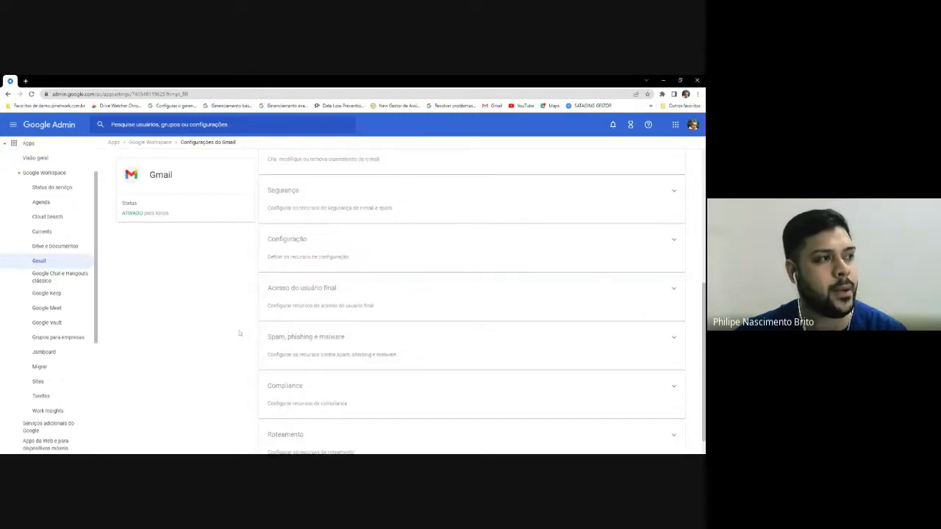
pyautogui.click(307, 345)
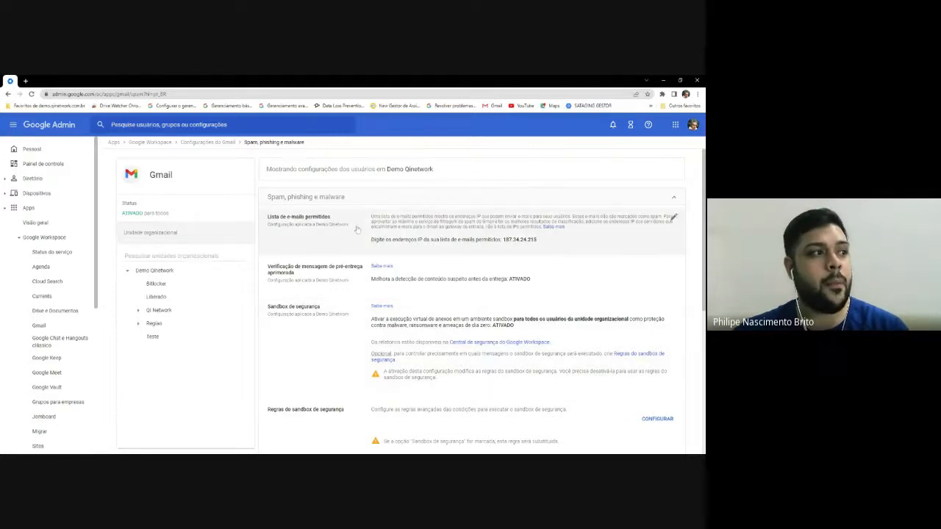
# Examine the spam, phishing and malware settings from the allowed e-mail list down to the spam and blocked-sender rules
pyautogui.scroll(-1, 357, 229)
pyautogui.scroll(-2, 416, 314)
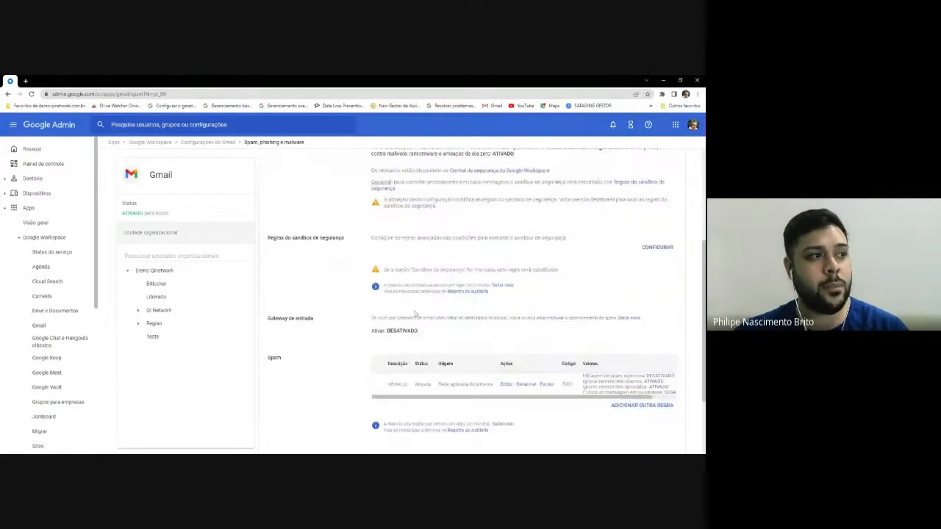
pyautogui.scroll(-1, 412, 331)
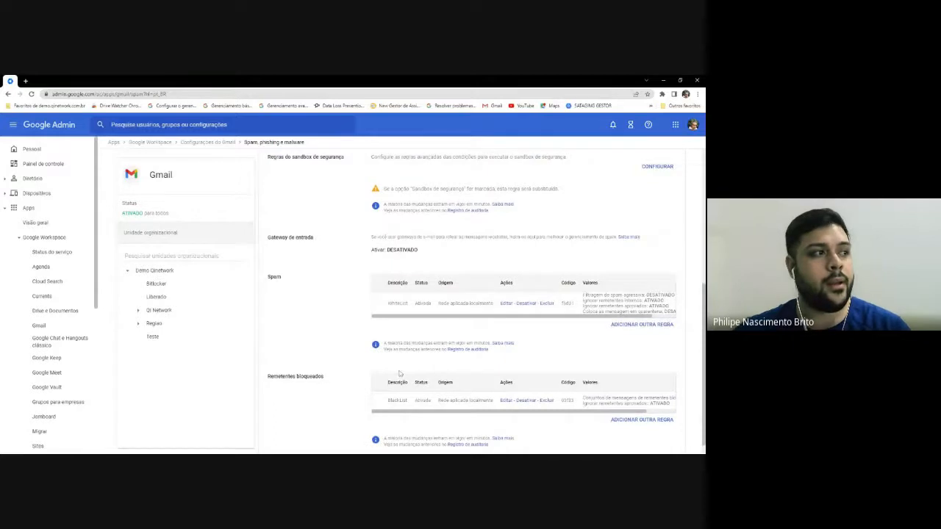
pyautogui.scroll(-1, 341, 302)
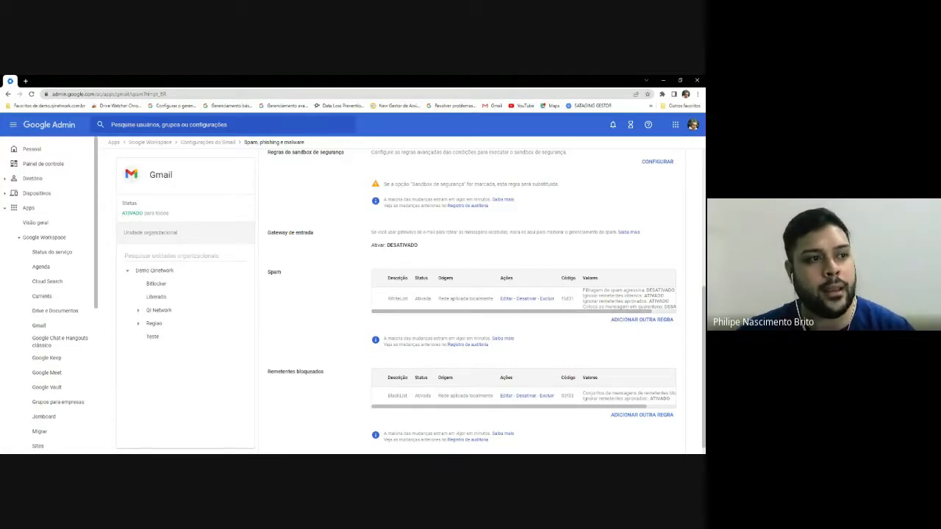
pyautogui.scroll(-1, 477, 383)
pyautogui.moveTo(463, 397); pyautogui.dragTo(485, 398)
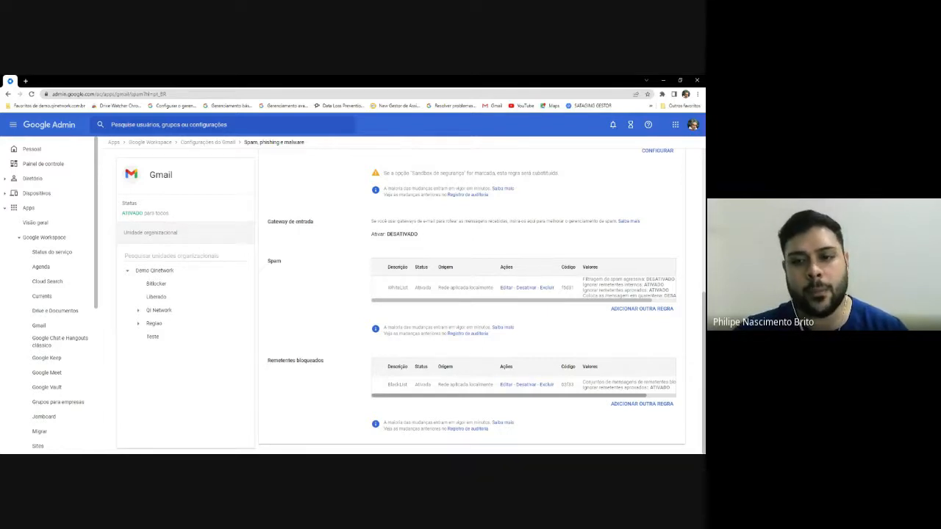
# Open Gmail's Compliance settings and review the sections down to content compliance and objectionable content rules
pyautogui.scroll(5, 482, 389)
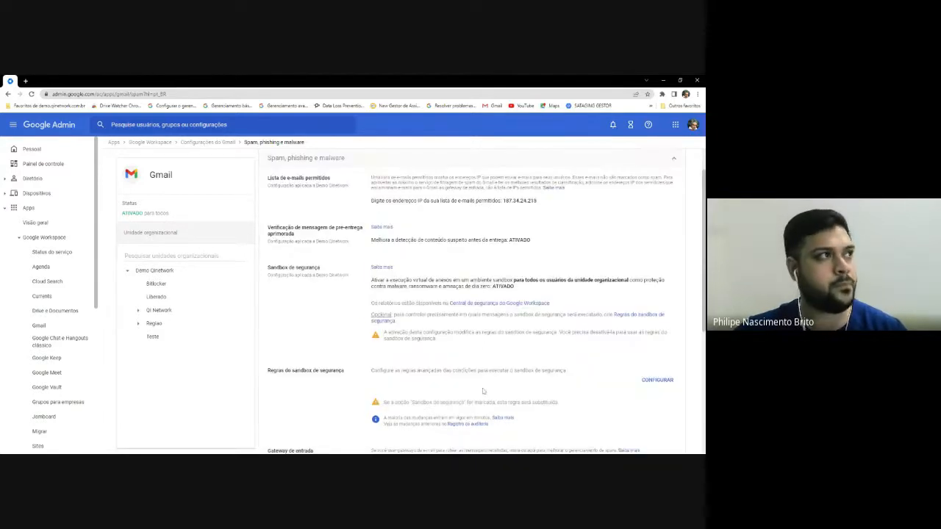
pyautogui.scroll(1, 483, 389)
pyautogui.click(206, 142)
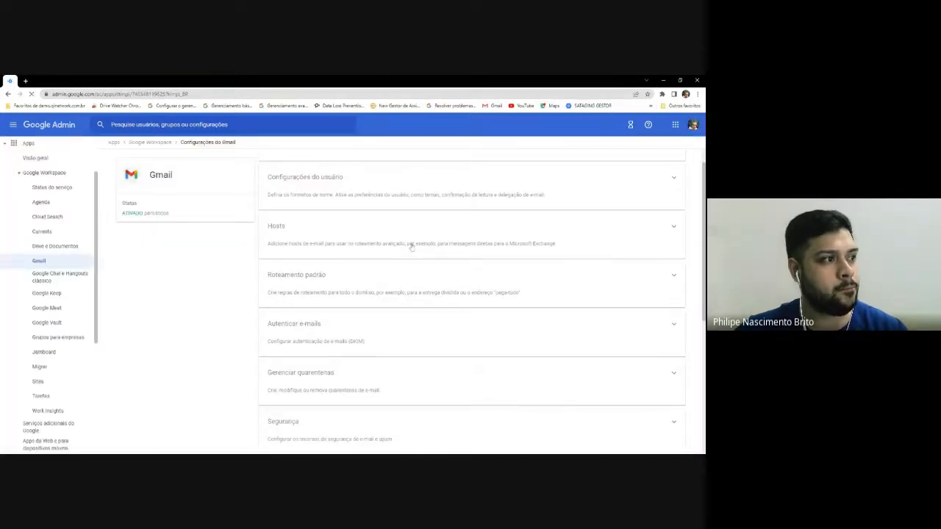
pyautogui.scroll(-1, 420, 280)
pyautogui.scroll(-1, 421, 280)
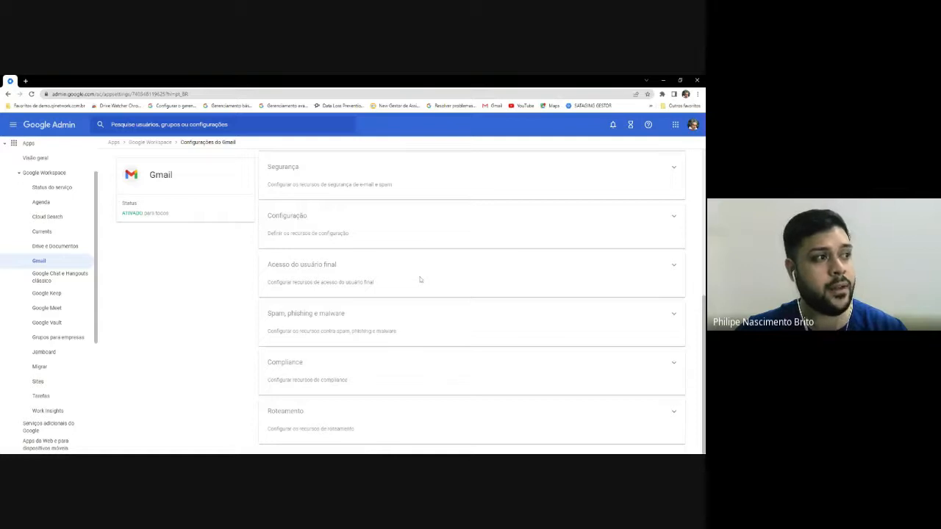
pyautogui.click(363, 373)
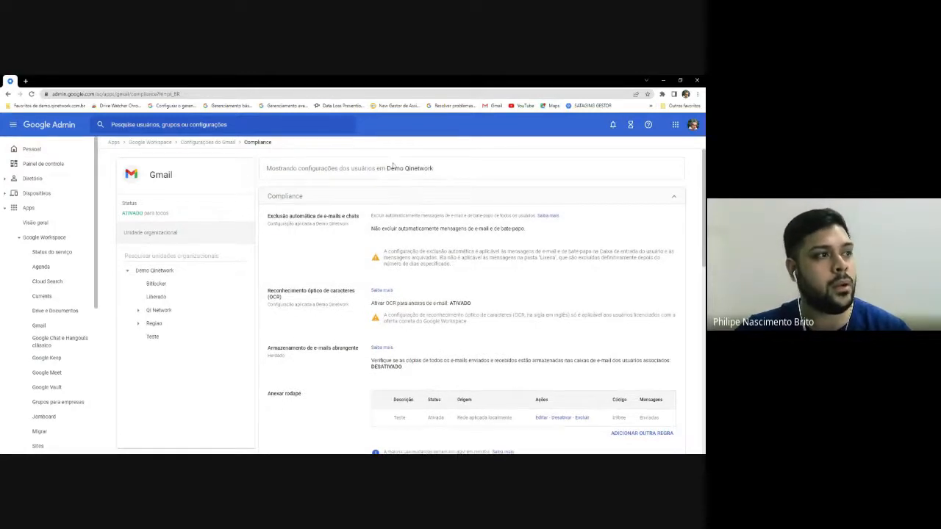
pyautogui.scroll(-1, 390, 214)
pyautogui.scroll(-3, 390, 213)
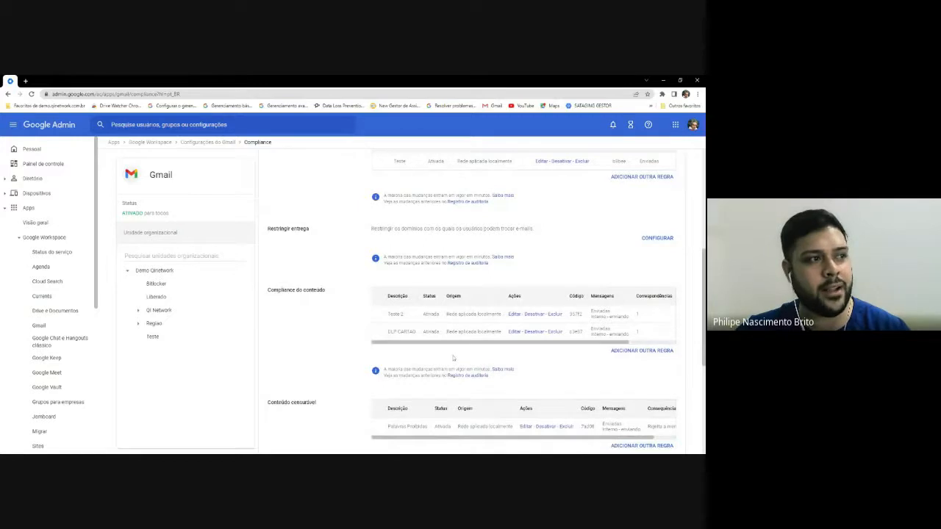
# Start a new Compliance do conteúdo rule beyond the DLP CARTAO entry and examine its affected-message and expression options
pyautogui.doubleClick(392, 332)
pyautogui.click(391, 331)
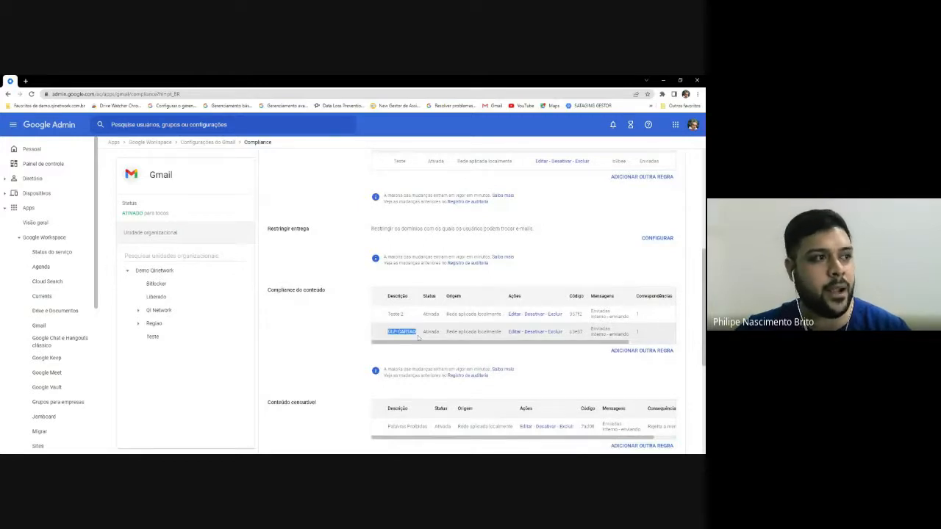
pyautogui.click(453, 347)
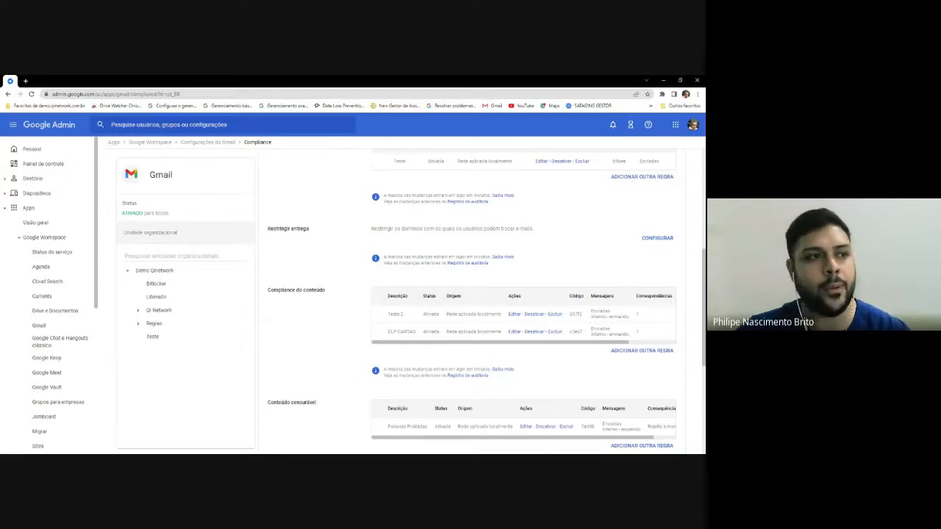
pyautogui.click(618, 352)
pyautogui.scroll(-1, 296, 214)
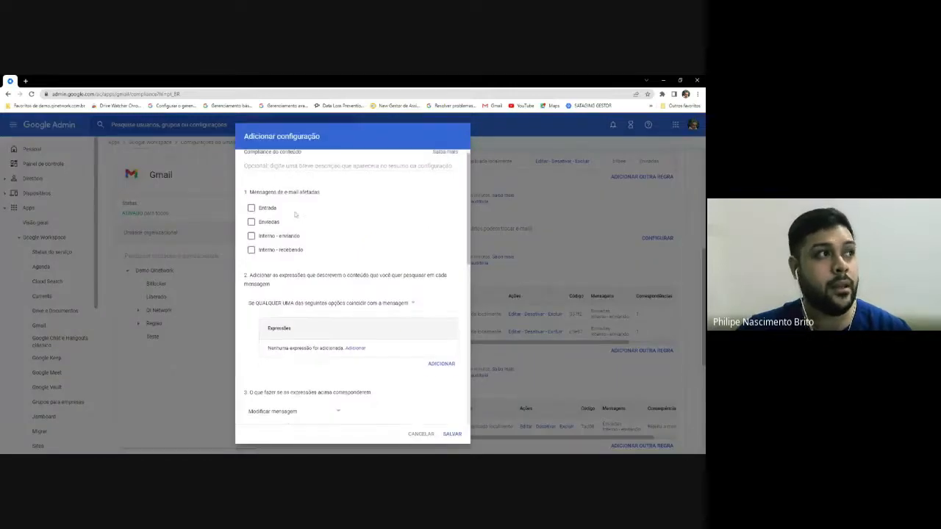
pyautogui.scroll(1, 309, 221)
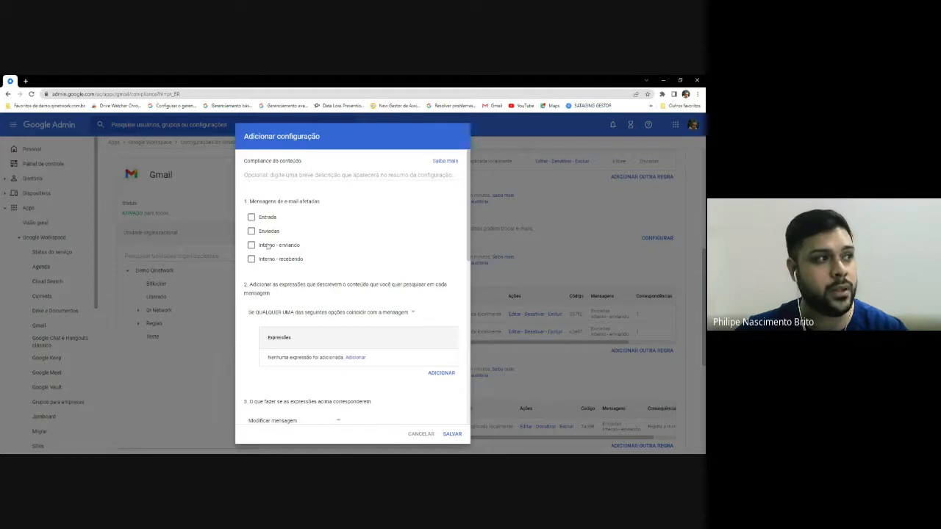
pyautogui.scroll(-1, 372, 242)
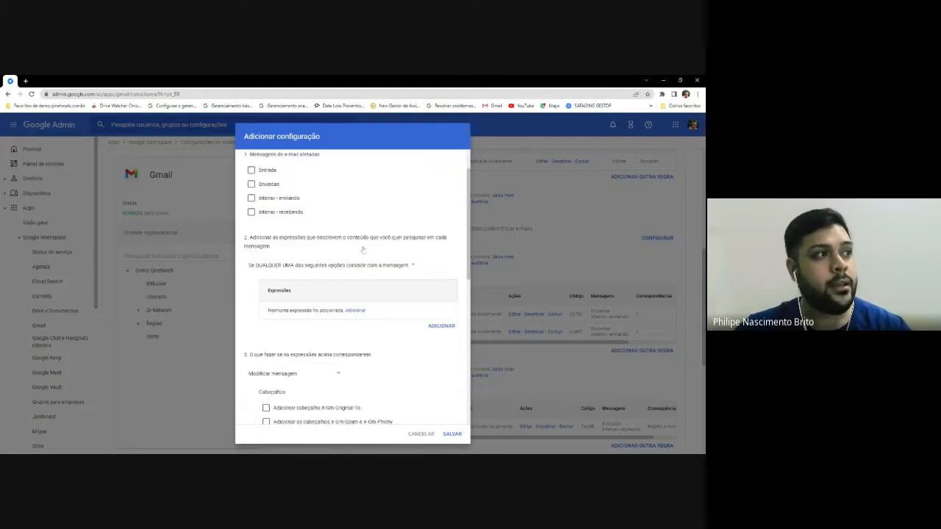
pyautogui.scroll(1, 363, 250)
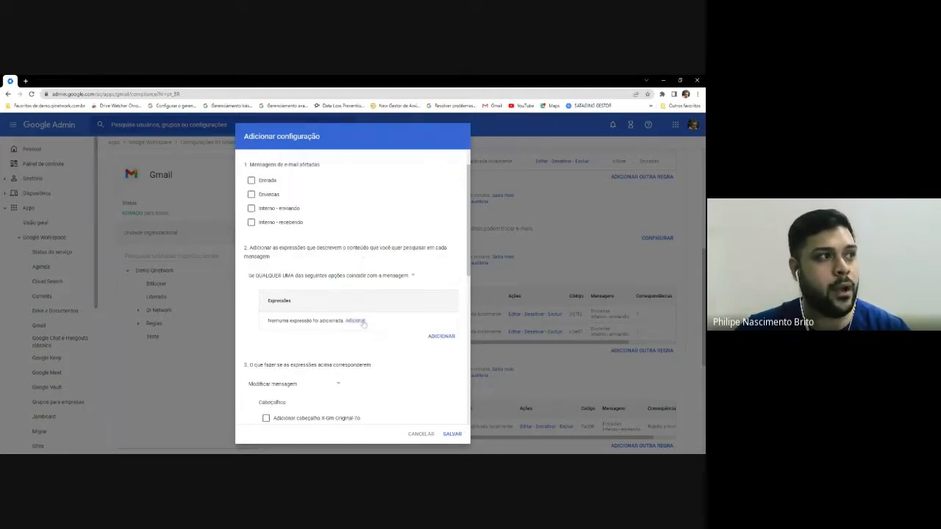
# Browse the detectors offered by Correspondência de conteúdo predefinida for a new expression, including credit card and CPF numbers, and cancel the expression
pyautogui.click(355, 321)
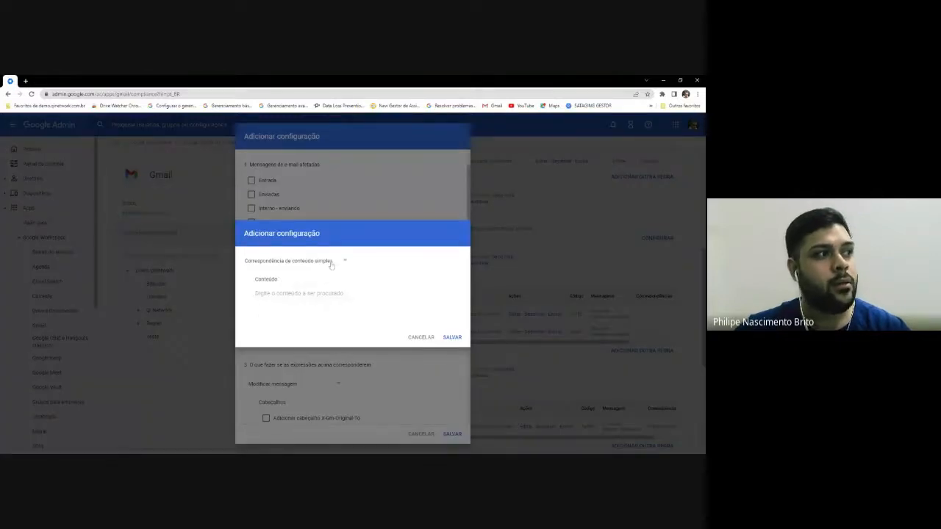
pyautogui.click(331, 263)
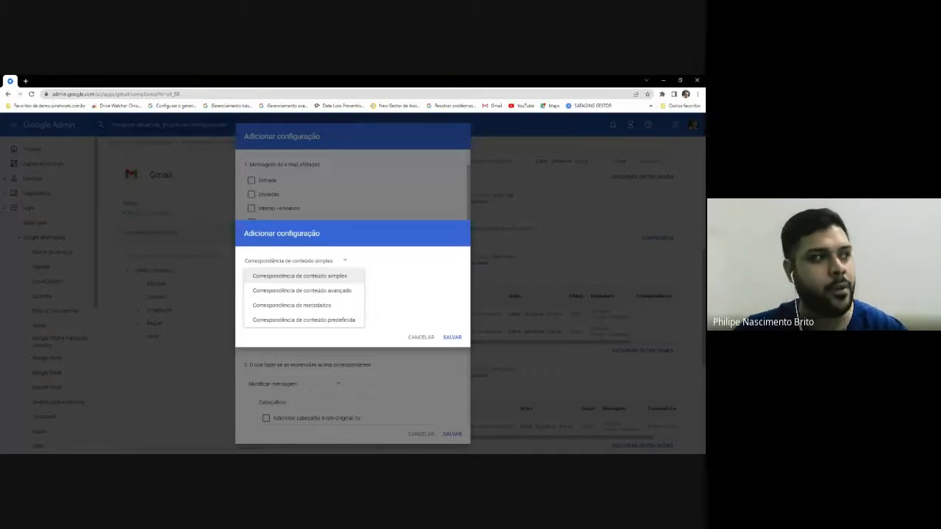
pyautogui.click(331, 319)
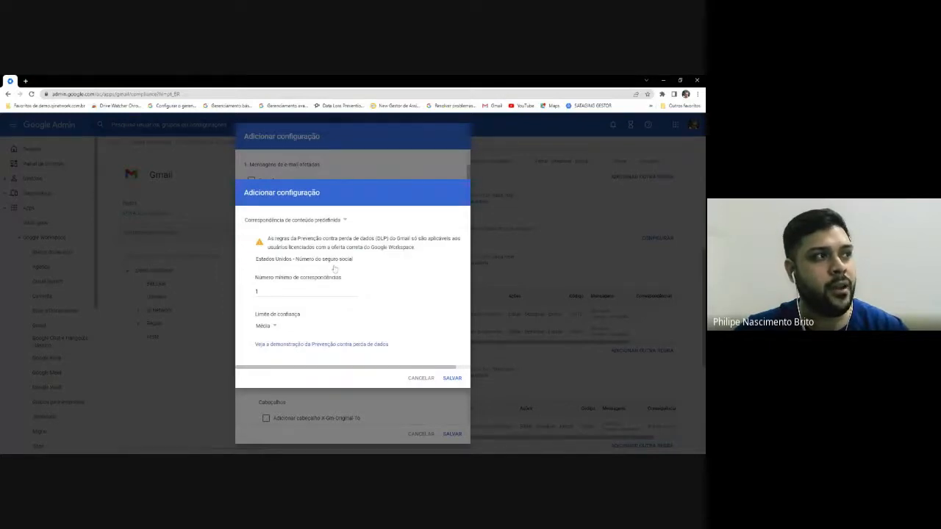
pyautogui.click(335, 269)
pyautogui.scroll(-10, 344, 265)
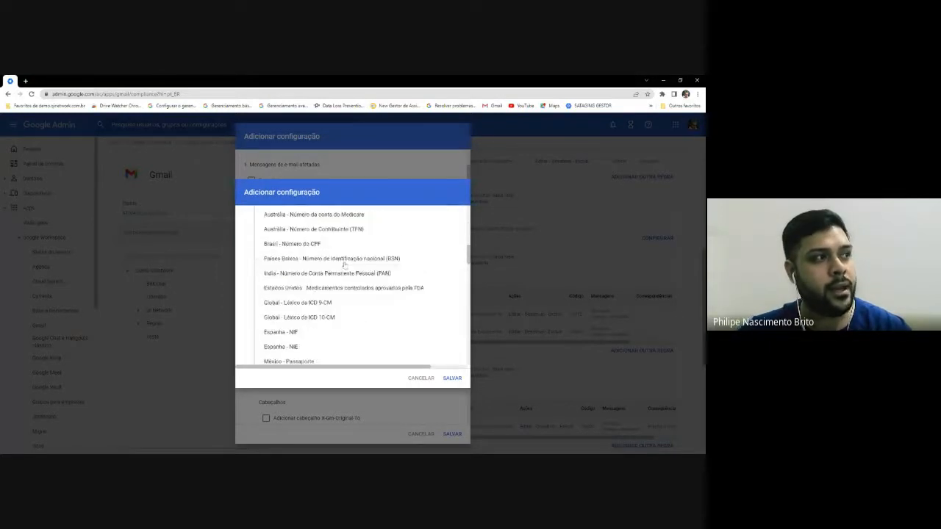
pyautogui.scroll(-5, 344, 265)
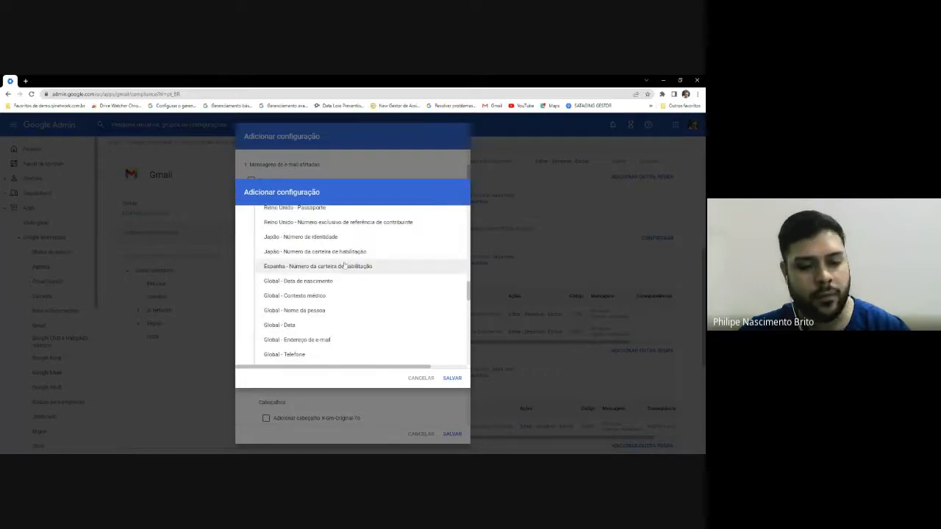
pyautogui.scroll(5, 345, 264)
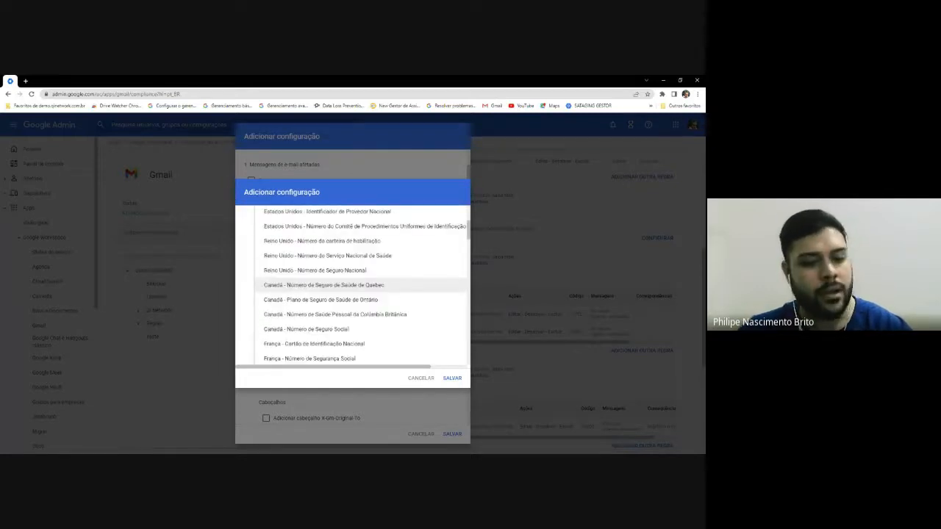
pyautogui.scroll(-5, 341, 272)
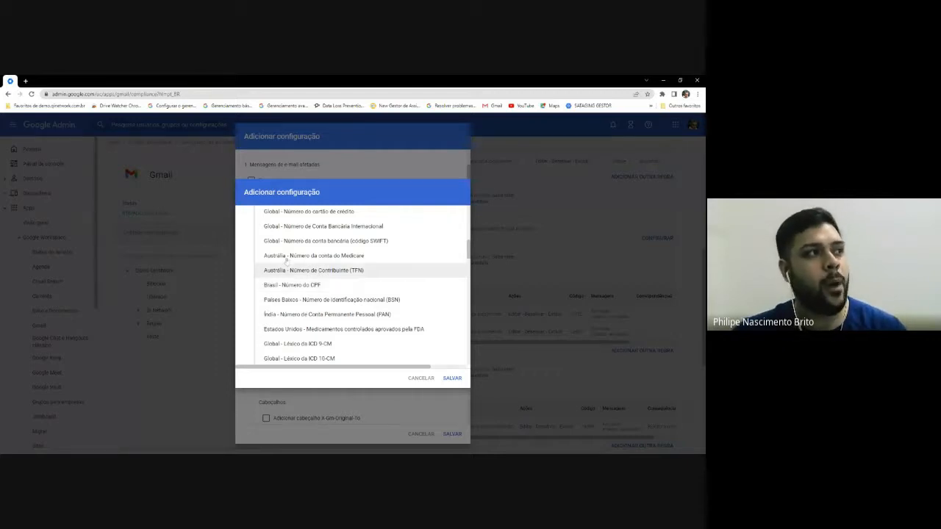
pyautogui.scroll(1, 286, 261)
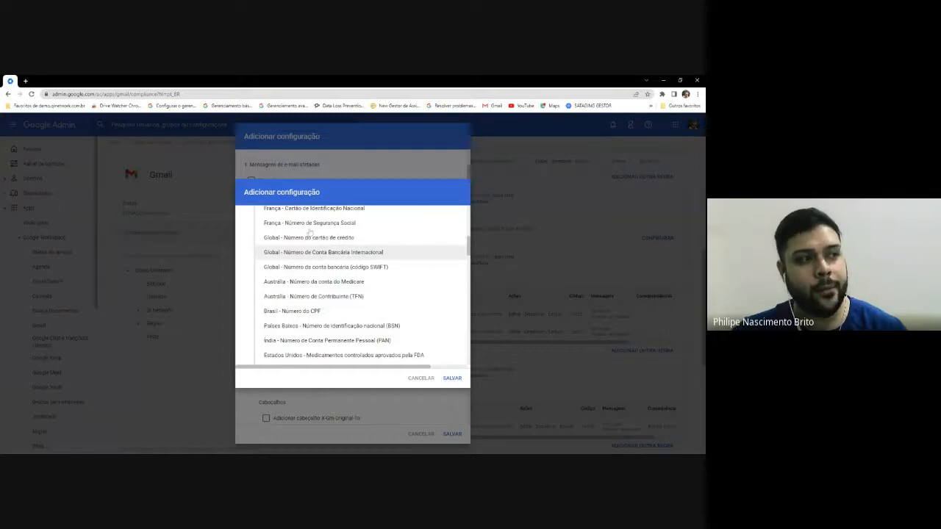
pyautogui.scroll(1, 312, 243)
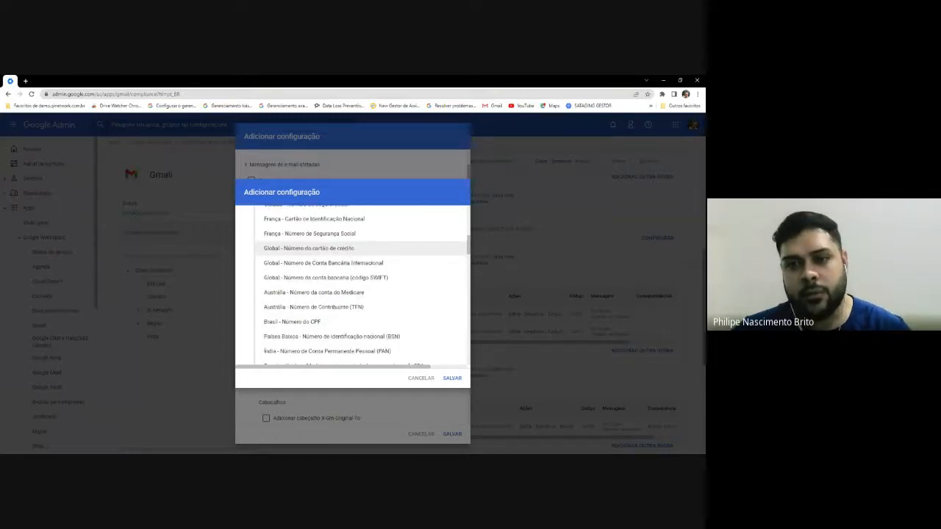
pyautogui.click(429, 381)
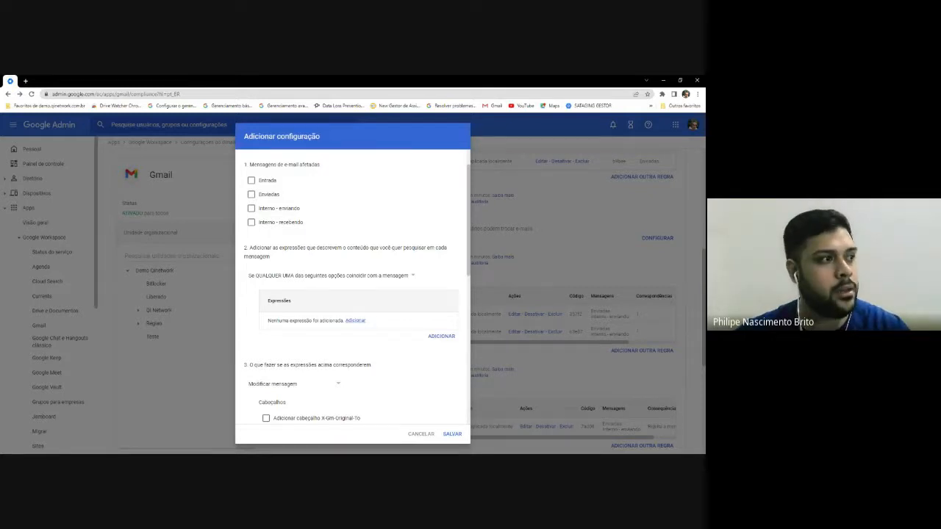
# Examine the new content compliance rule from the affected messages and expressions down to the Modificar mensagem actions and encryption options
pyautogui.scroll(-1, 396, 326)
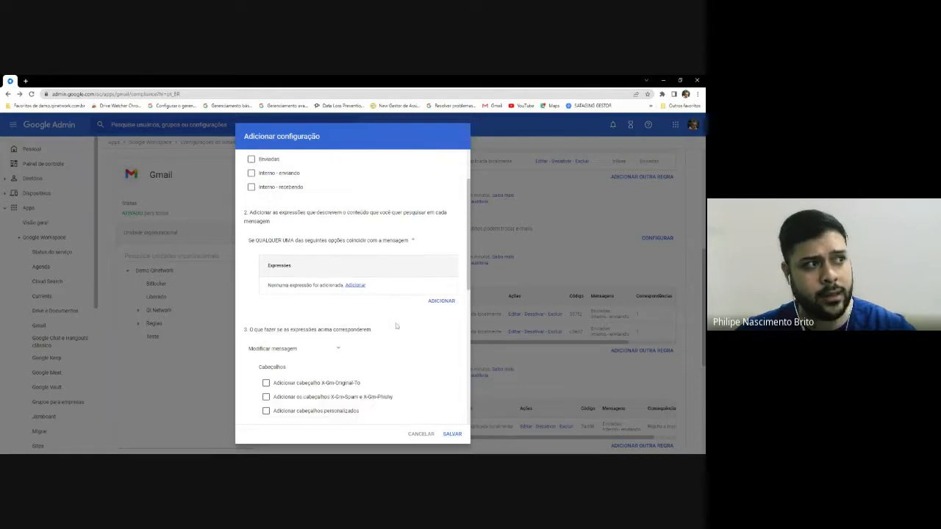
pyautogui.scroll(2, 396, 326)
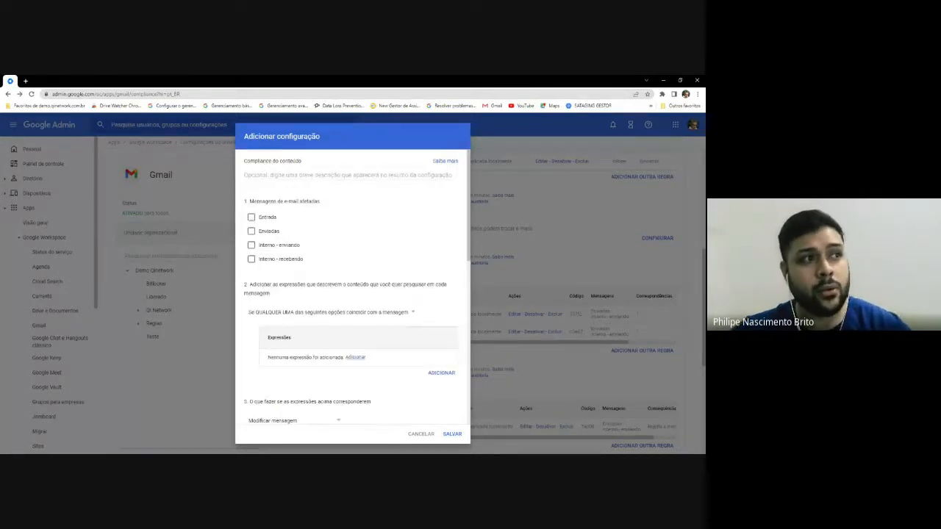
pyautogui.scroll(-3, 393, 331)
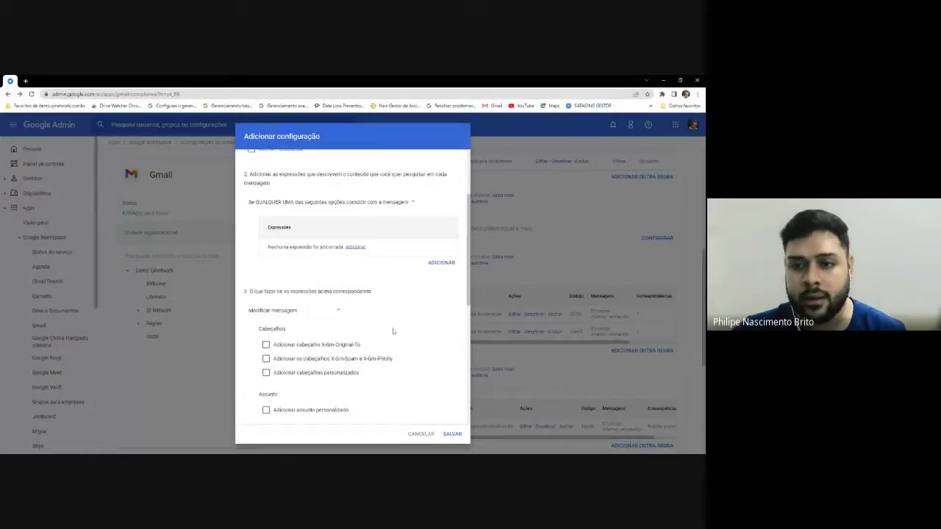
pyautogui.scroll(-1, 393, 331)
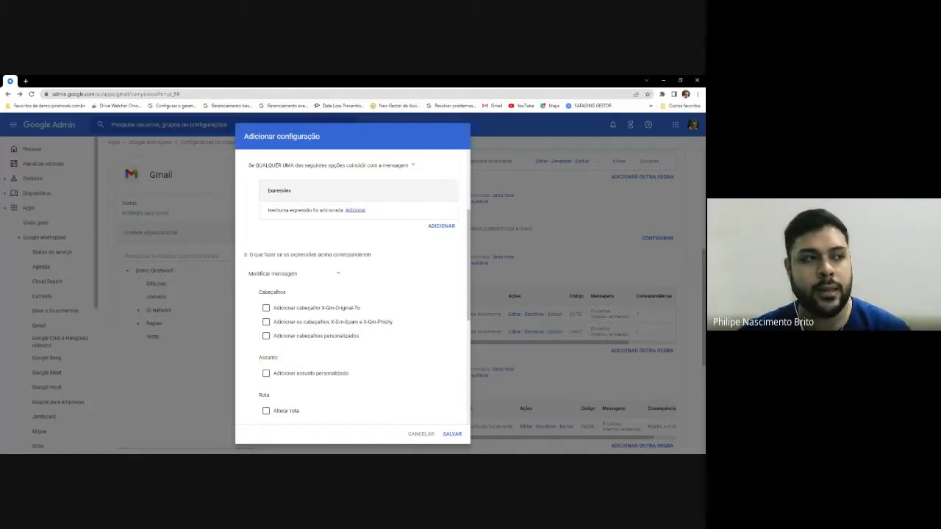
pyautogui.scroll(-1, 393, 331)
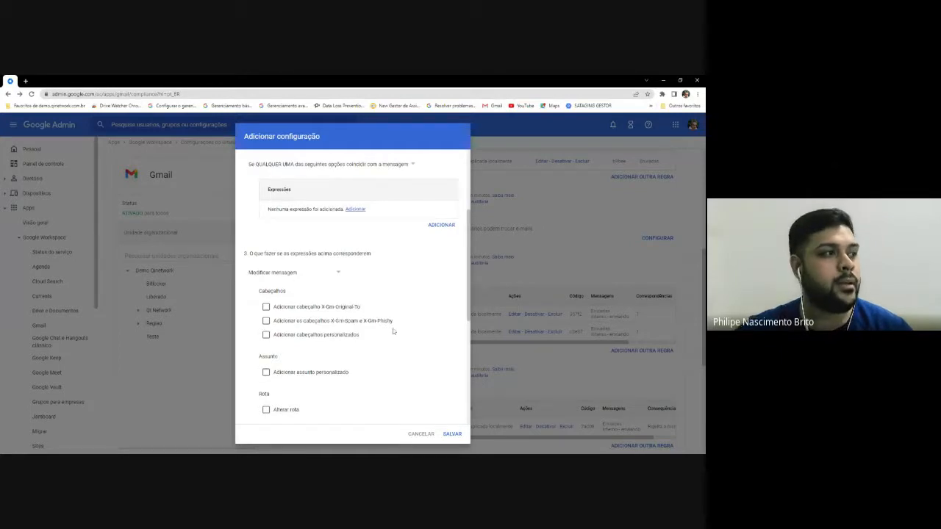
pyautogui.scroll(-1, 394, 331)
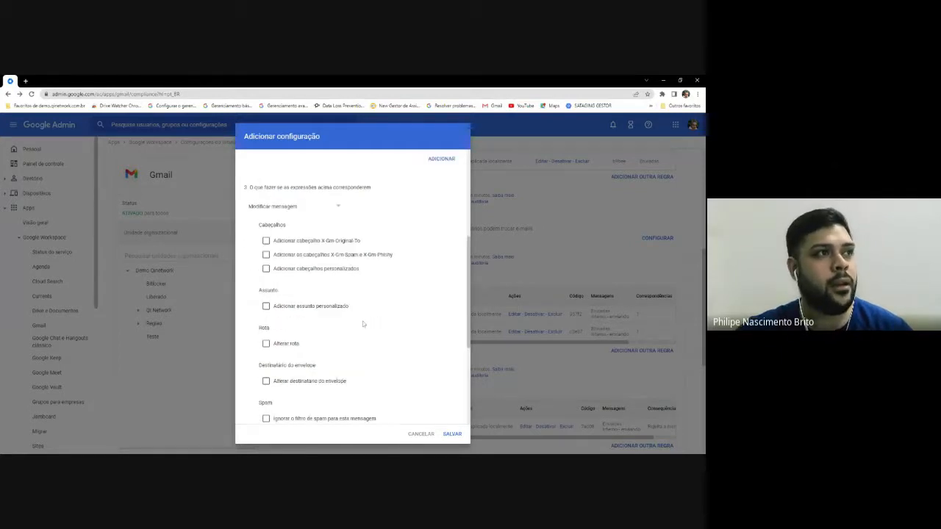
pyautogui.scroll(3, 362, 323)
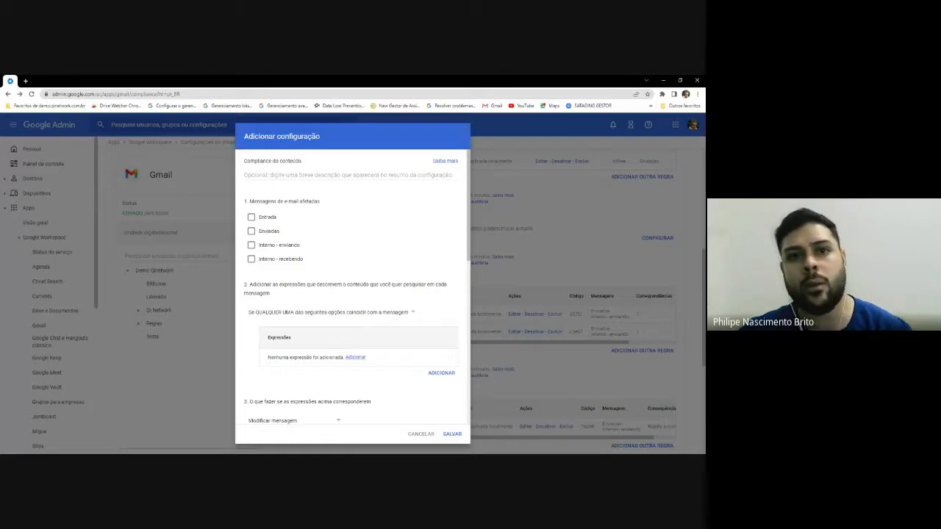
pyautogui.scroll(-3, 350, 308)
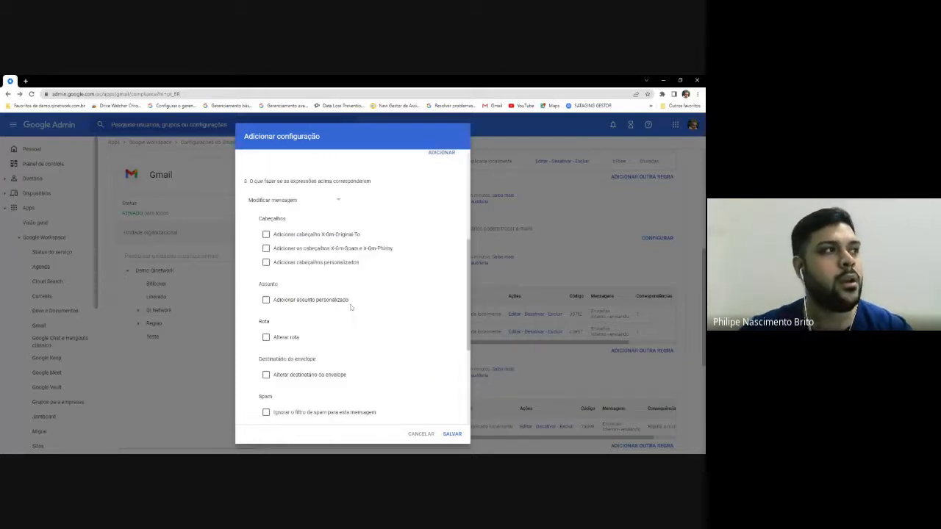
pyautogui.scroll(2, 279, 273)
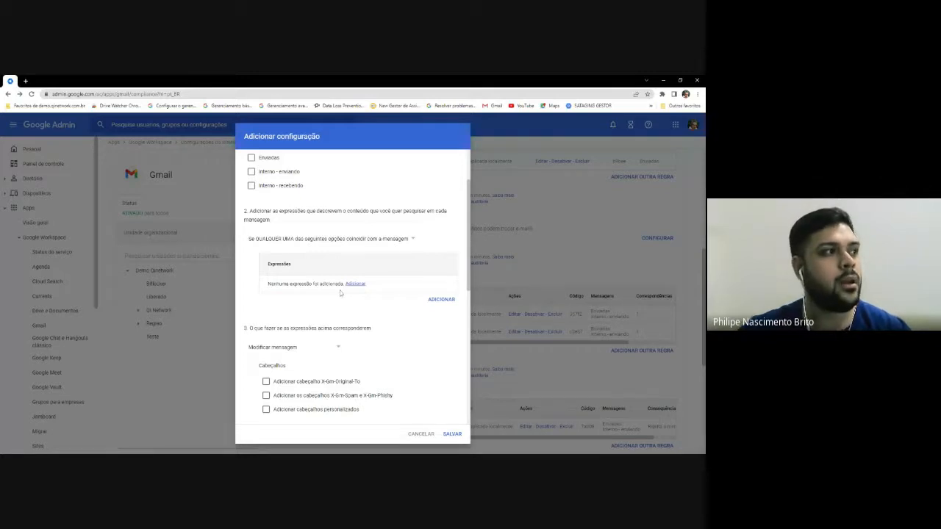
pyautogui.scroll(-5, 338, 302)
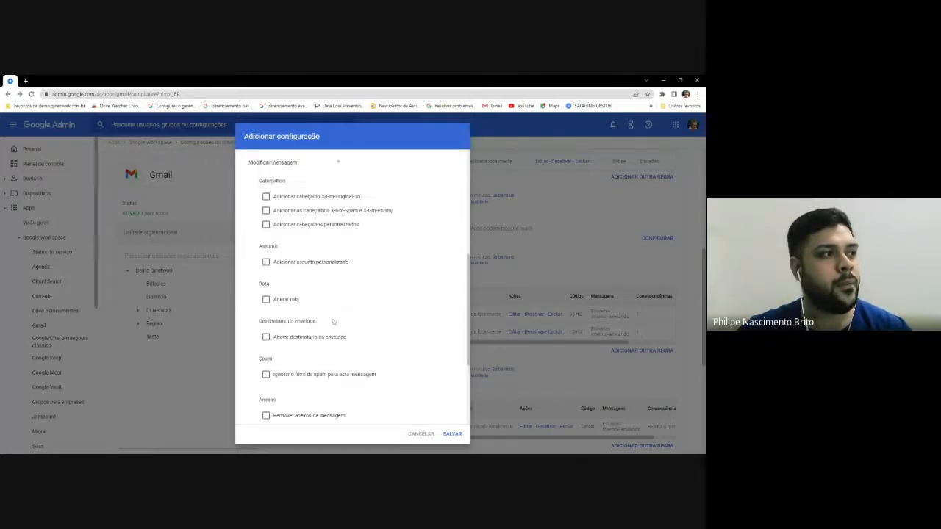
pyautogui.scroll(-1, 333, 322)
pyautogui.scroll(-3, 333, 322)
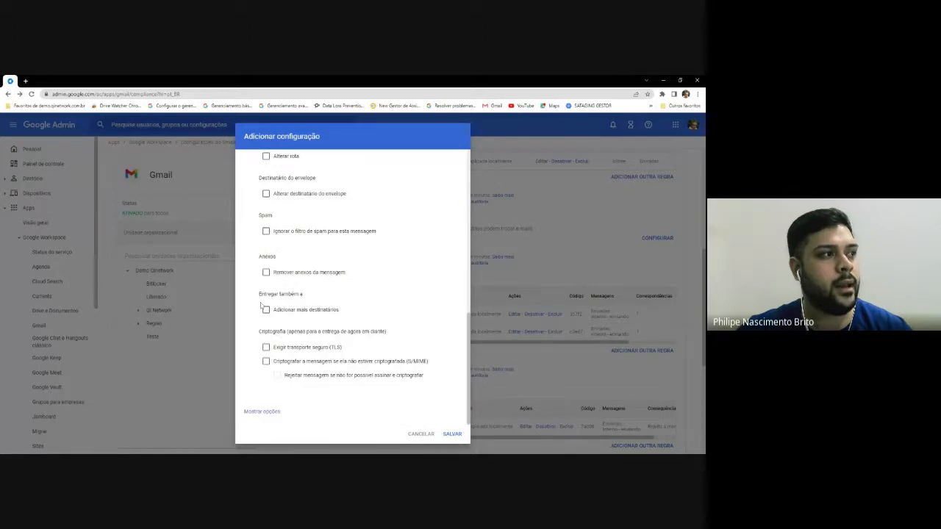
# Enable Adicionar mais destinatários to inspect its extra delivery options, and discard the new content compliance rule
pyautogui.click(266, 309)
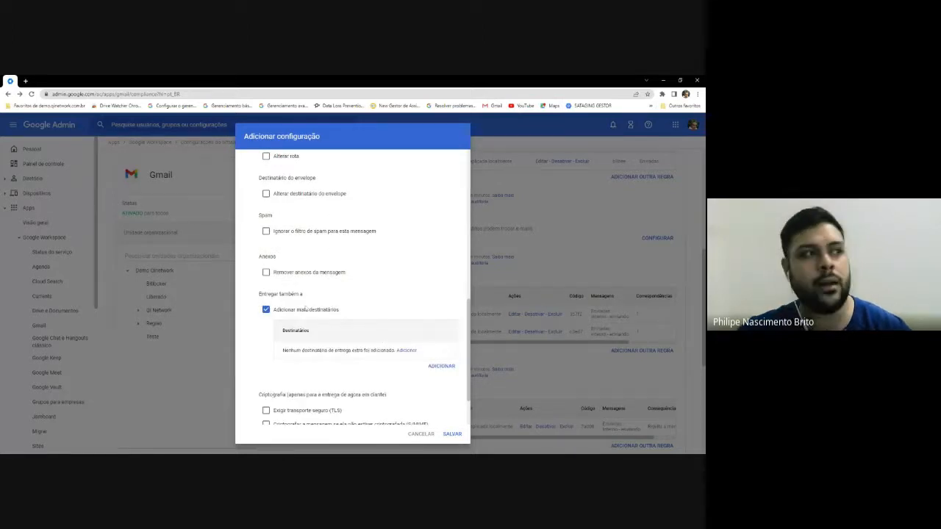
pyautogui.scroll(1, 267, 230)
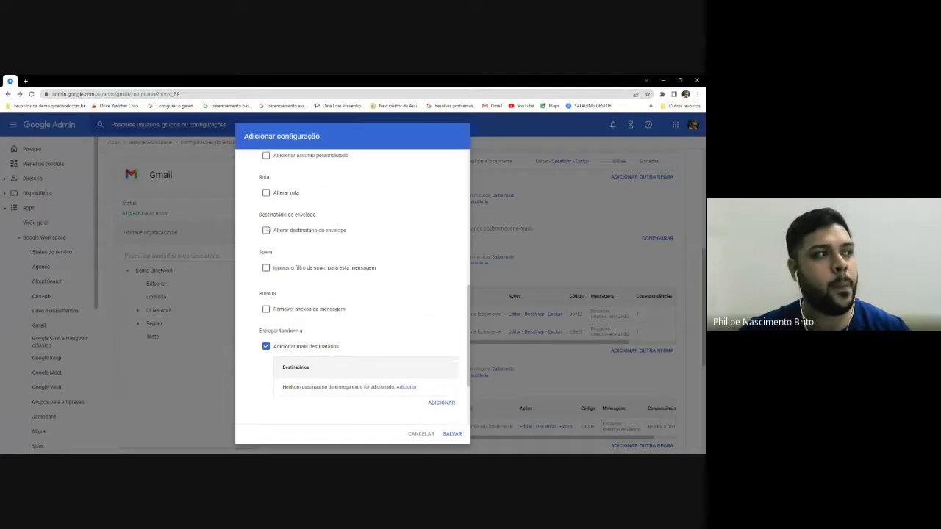
pyautogui.scroll(-3, 319, 301)
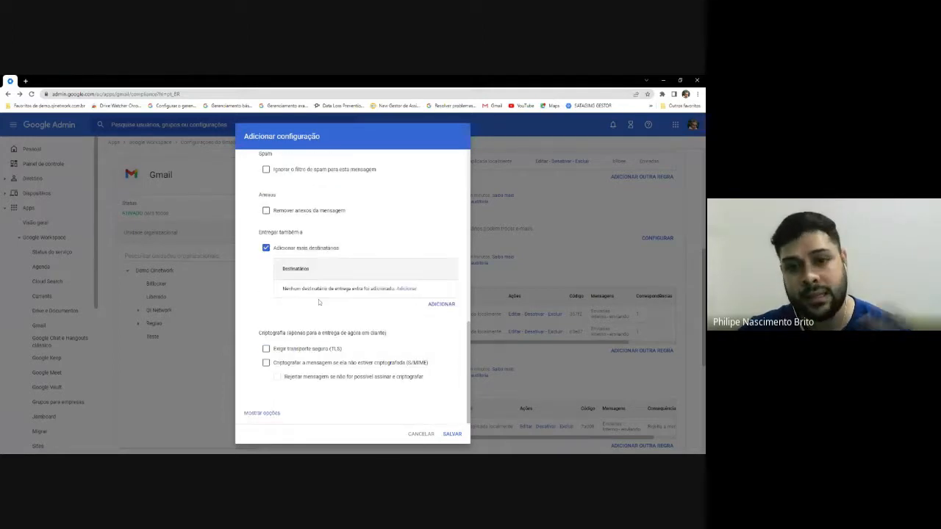
pyautogui.scroll(2, 318, 299)
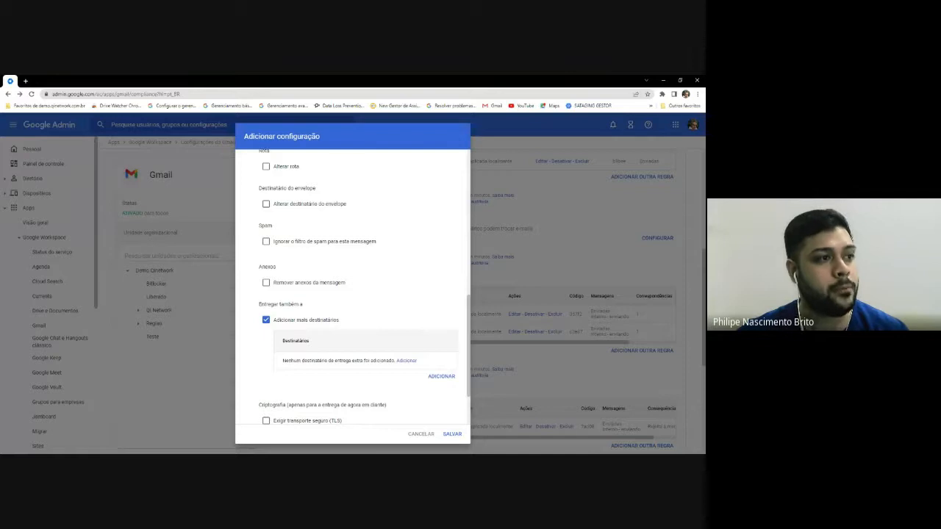
pyautogui.click(420, 435)
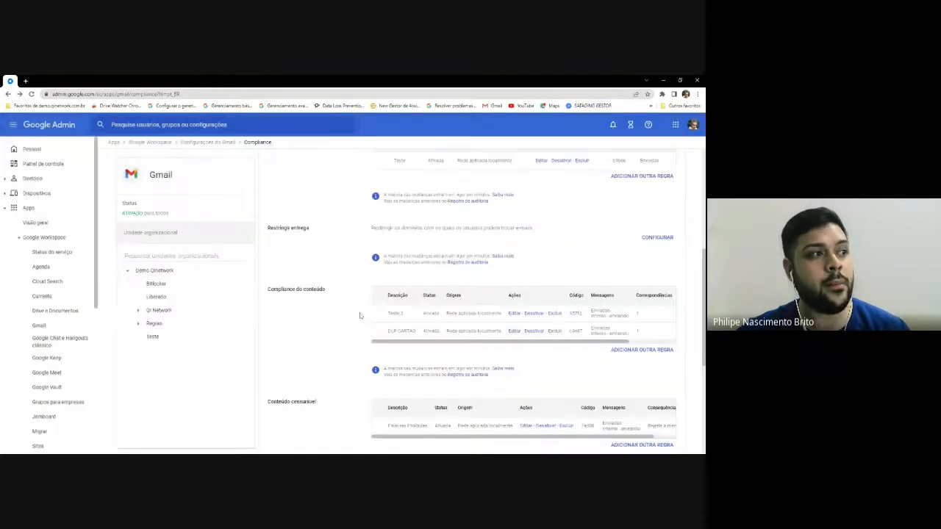
# Start a new Compliance para anexos rule and examine the Tipo de arquivo options of a new expression
pyautogui.scroll(-5, 376, 332)
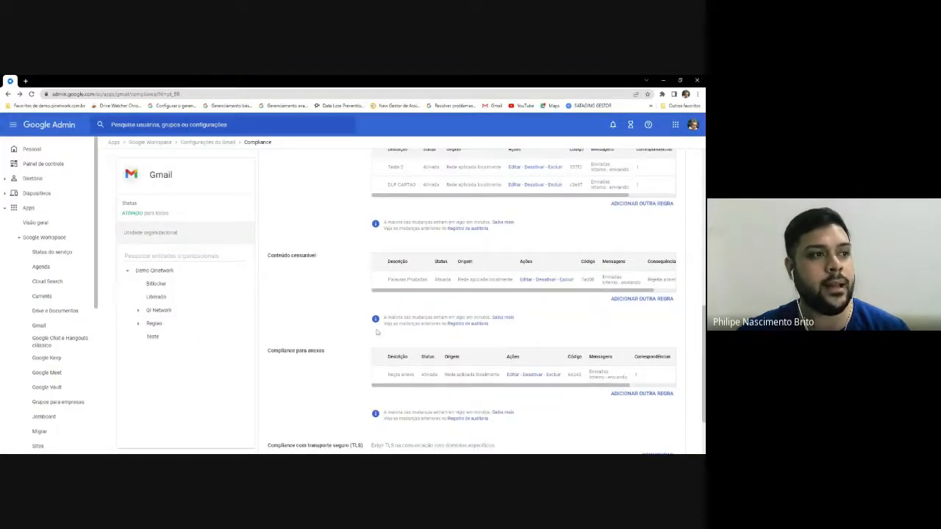
pyautogui.scroll(-2, 377, 333)
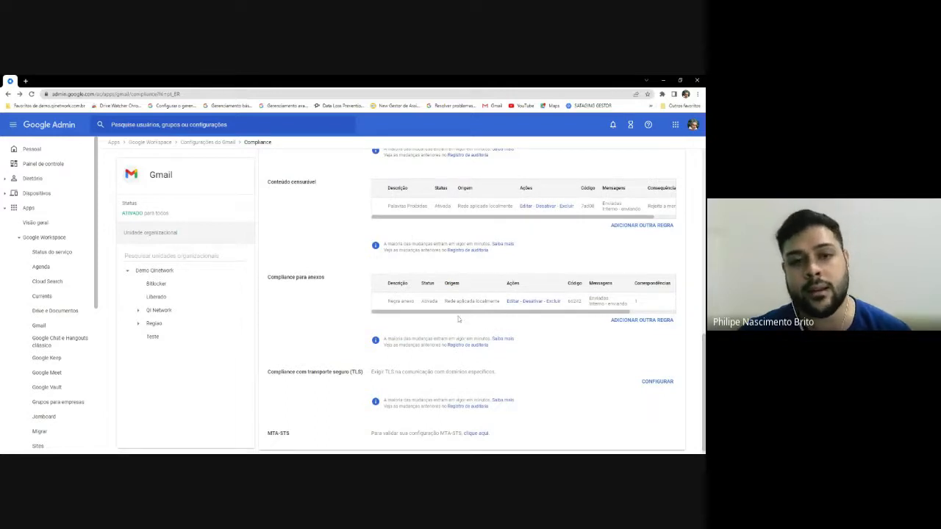
pyautogui.click(630, 322)
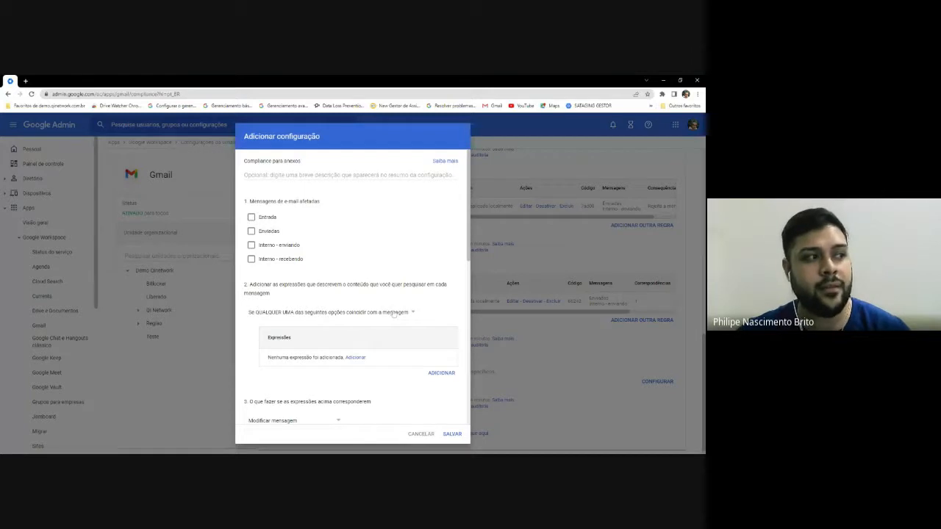
pyautogui.click(356, 358)
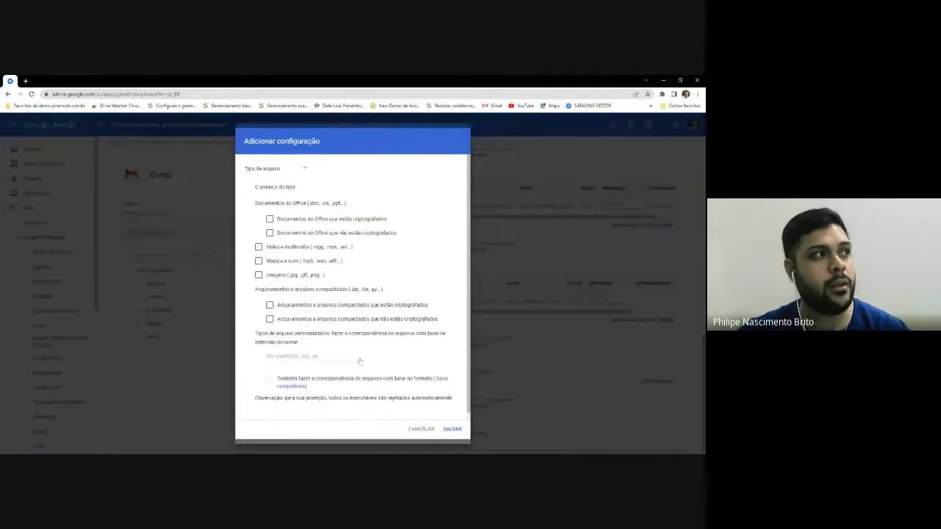
pyautogui.scroll(-1, 325, 233)
pyautogui.scroll(1, 325, 233)
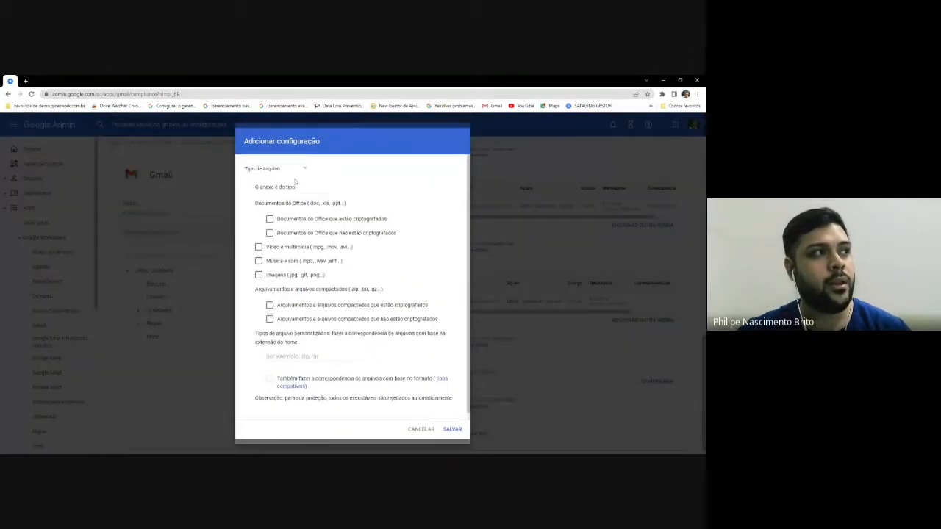
# Browse the match criteria offered for the attachment expression, including Nome do arquivo and Tamanho da mensagem, and discard the expression and rule
pyautogui.click(304, 170)
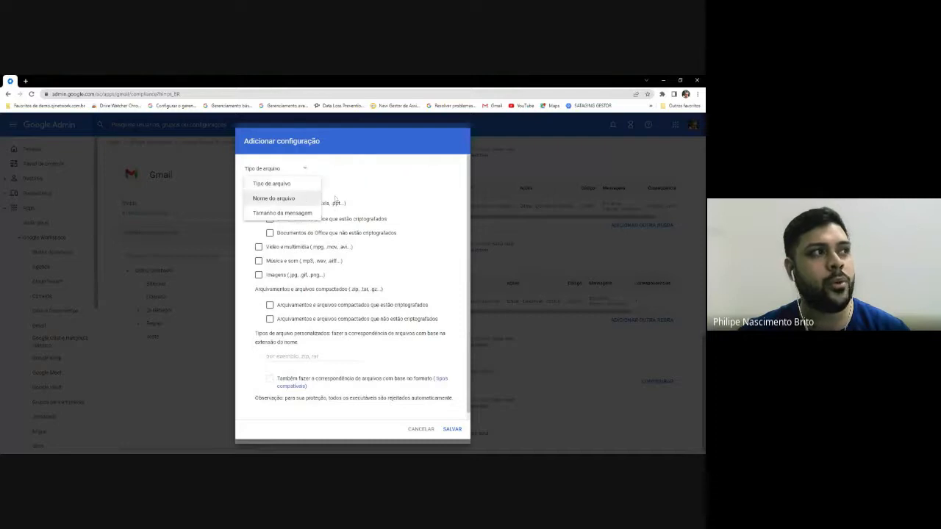
pyautogui.click(347, 175)
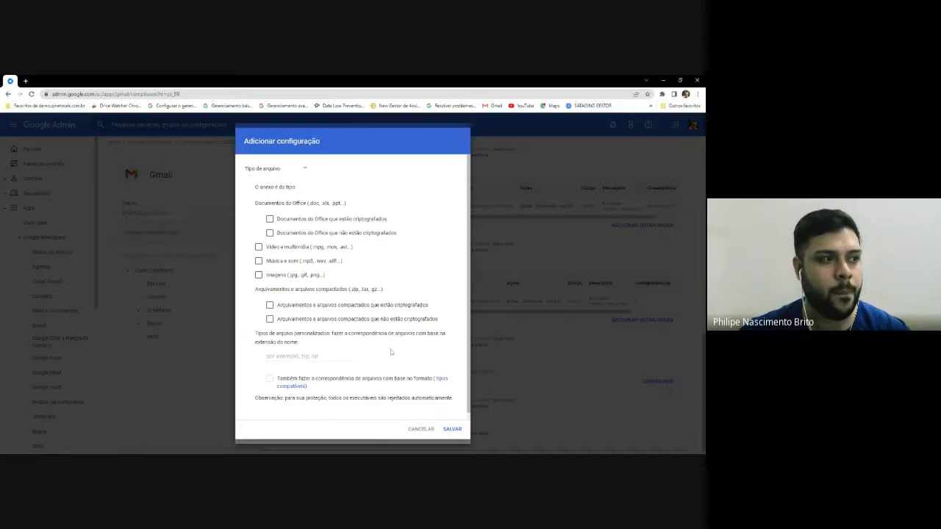
pyautogui.scroll(-1, 391, 352)
pyautogui.click(422, 429)
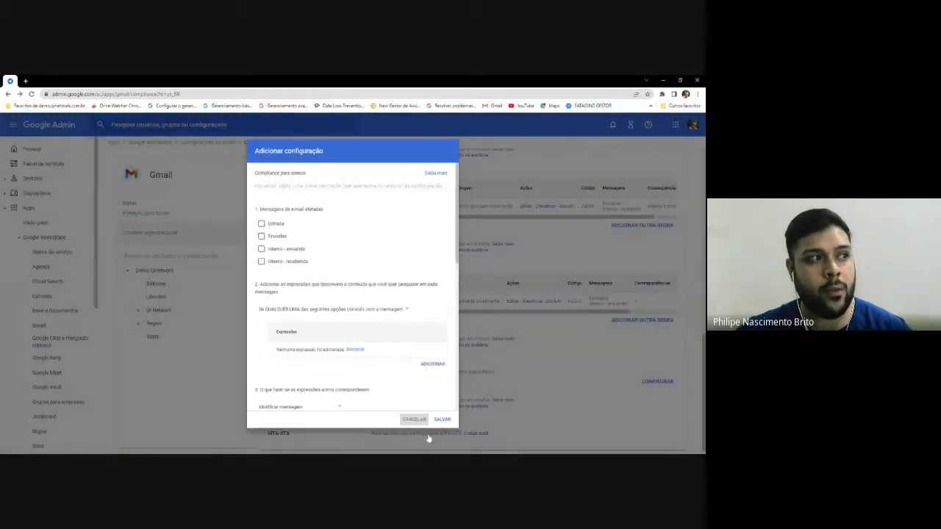
pyautogui.click(425, 420)
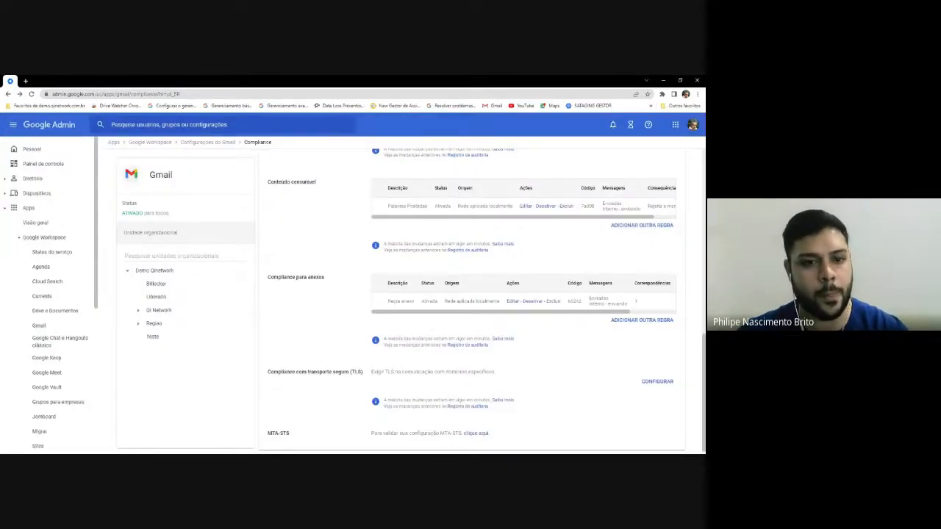
# Go from Gmail's Compliance page to the Drive e Documentos settings and examine Futuras mudanças no Meu Drive
pyautogui.scroll(-1, 320, 335)
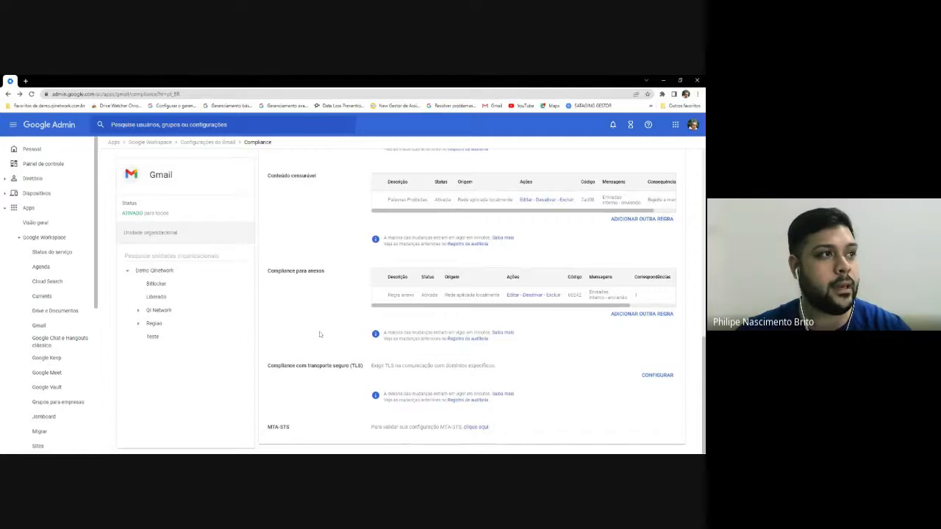
pyautogui.scroll(10, 320, 335)
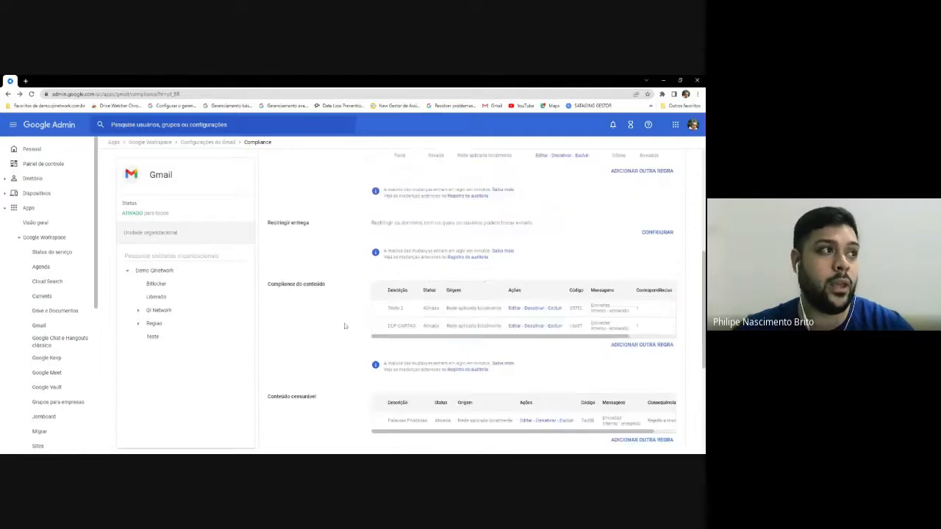
pyautogui.click(213, 143)
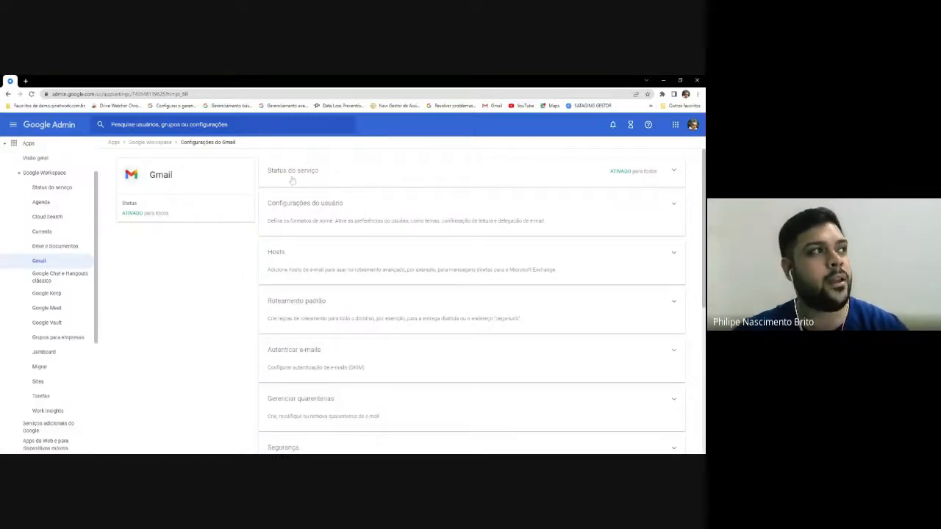
pyautogui.click(162, 144)
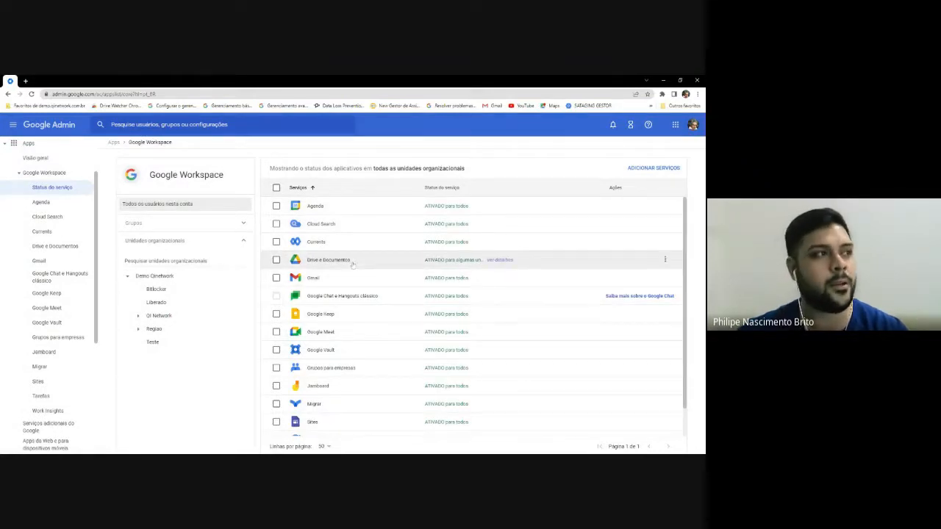
pyautogui.click(353, 265)
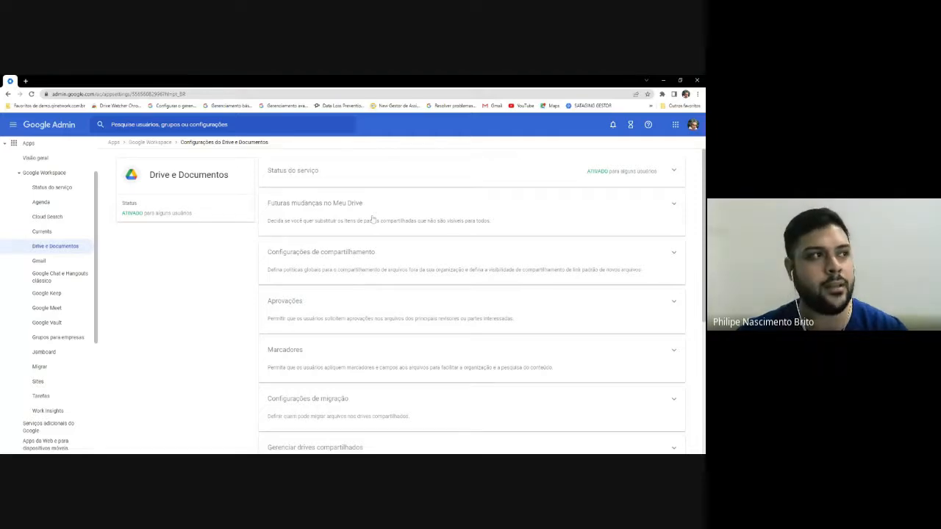
pyautogui.click(349, 210)
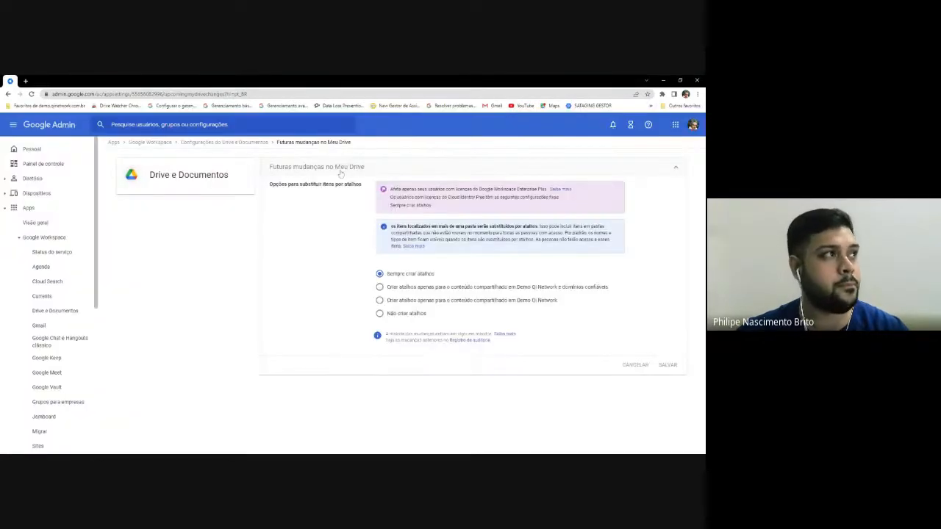
pyautogui.click(202, 143)
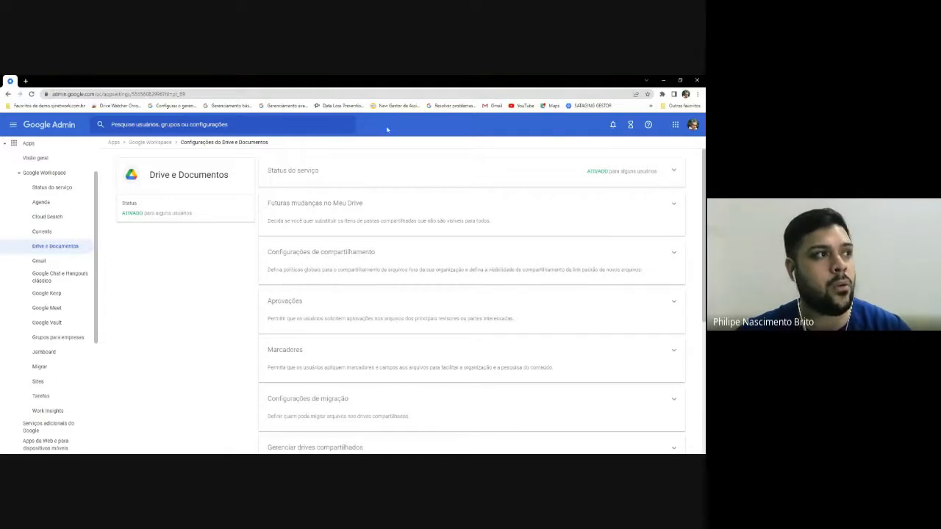
# Open Opções de compartilhamento in Drive's Configurações de compartilhamento for editing and switch to the Liberado organizational unit
pyautogui.click(301, 276)
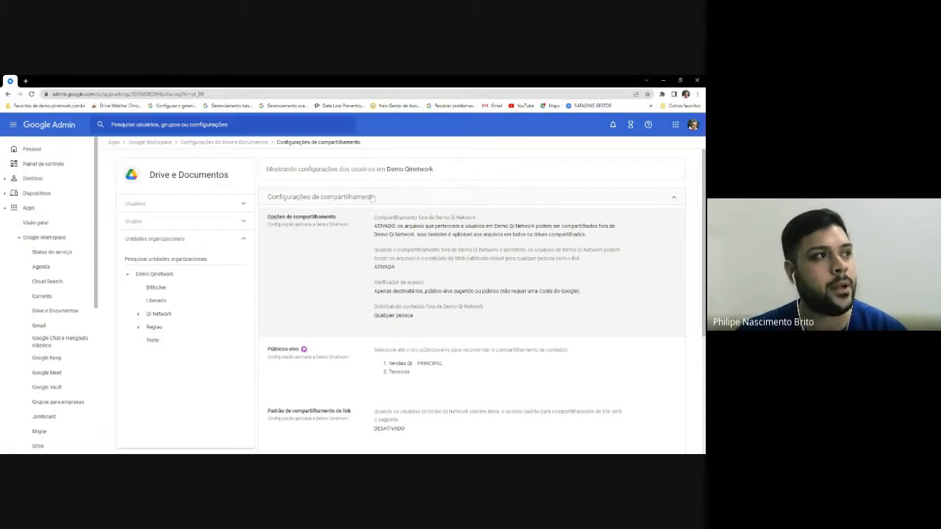
pyautogui.click(329, 256)
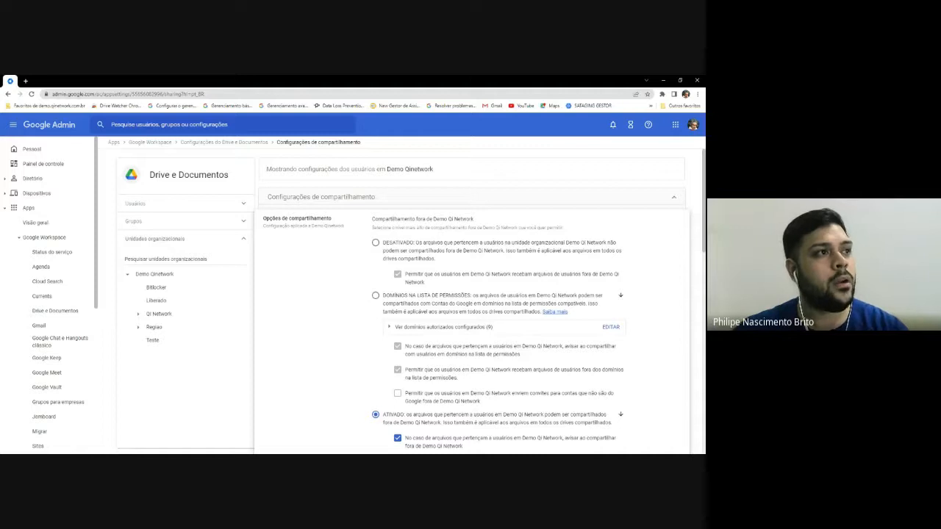
pyautogui.moveTo(430, 220)
pyautogui.mouseDown()
pyautogui.moveTo(476, 222)
pyautogui.moveTo(433, 221)
pyautogui.mouseUp()
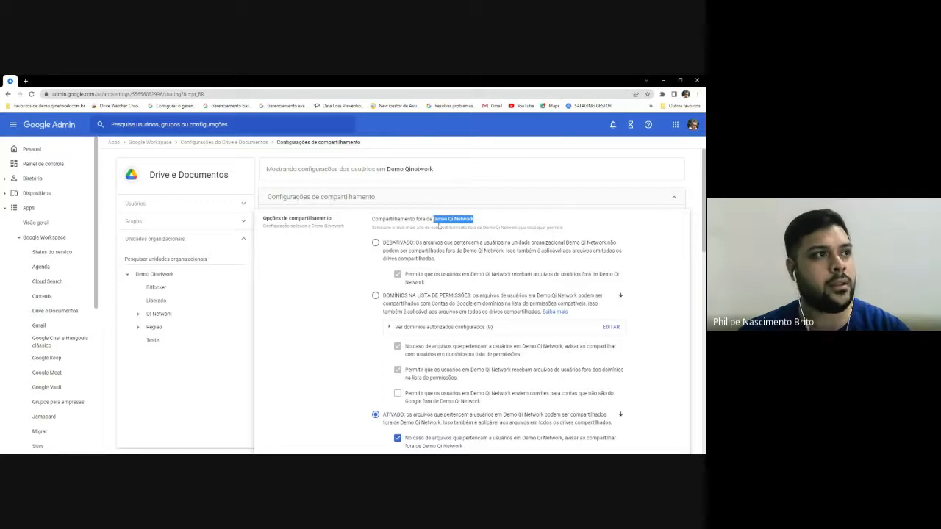
pyautogui.click(144, 274)
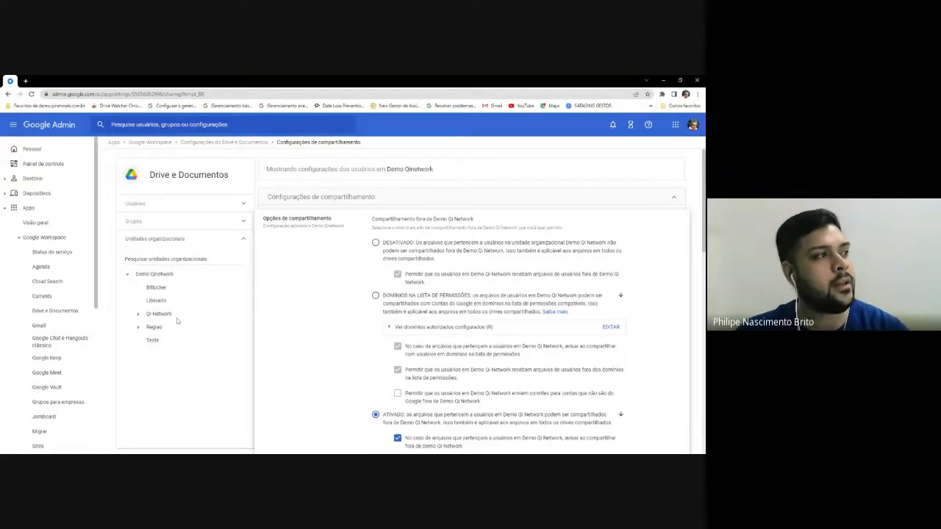
pyautogui.click(157, 300)
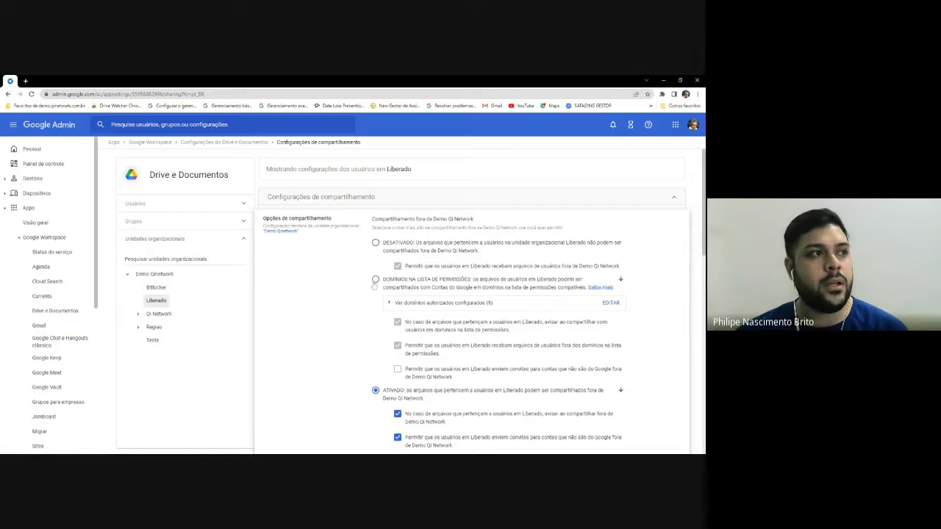
# Set Liberado's external sharing to DOMÍNIOS NA LISTA DE PERMISSÕES and inspect the list of configured authorized domains
pyautogui.click(376, 280)
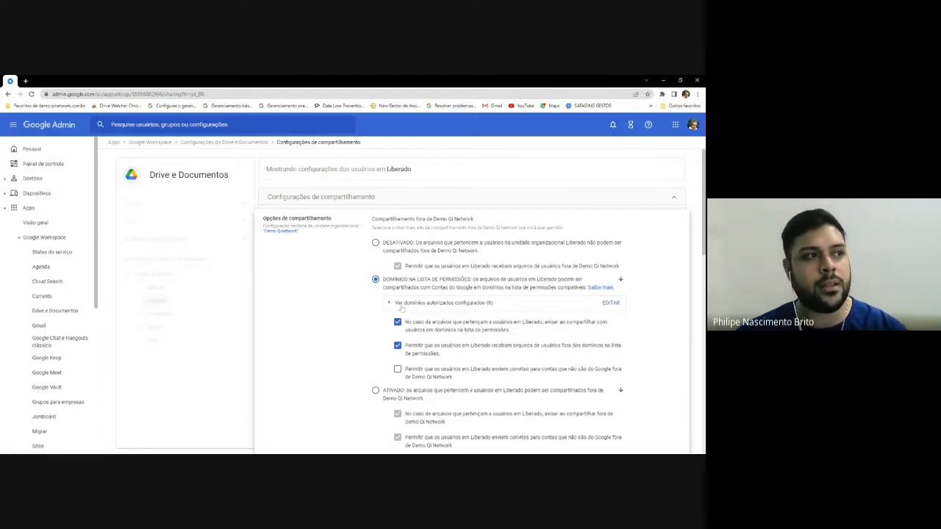
pyautogui.click(401, 305)
pyautogui.scroll(-2, 364, 256)
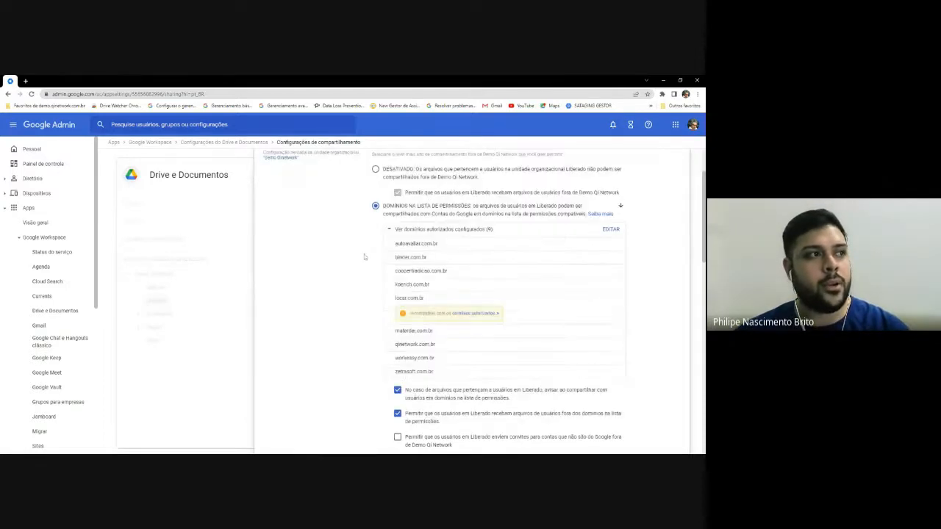
pyautogui.click(390, 230)
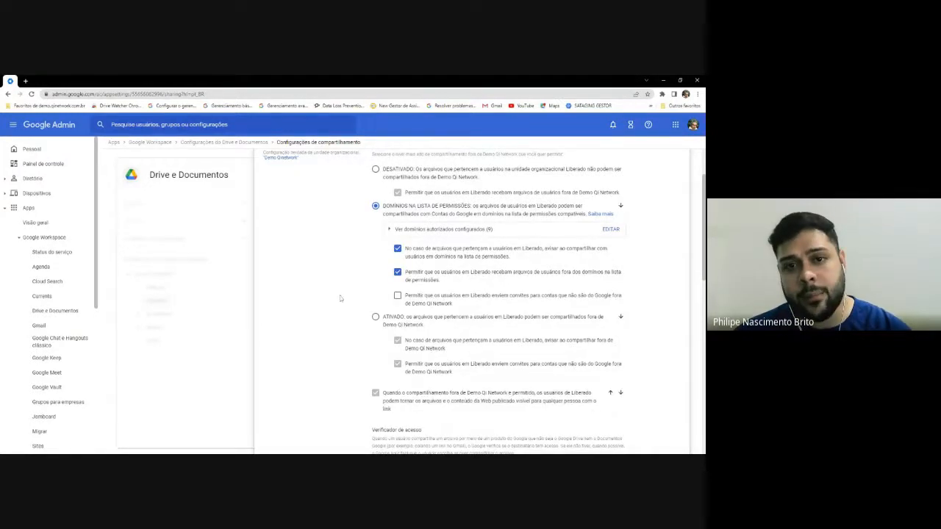
# Examine the sharing options for allowlisted domains and set Liberado's external sharing back to ATIVADO
pyautogui.scroll(1, 434, 301)
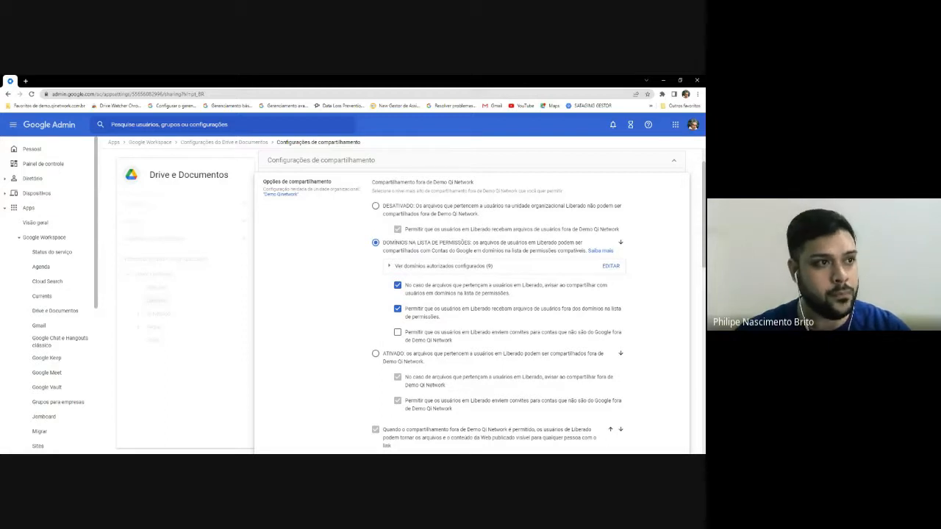
pyautogui.scroll(-3, 357, 302)
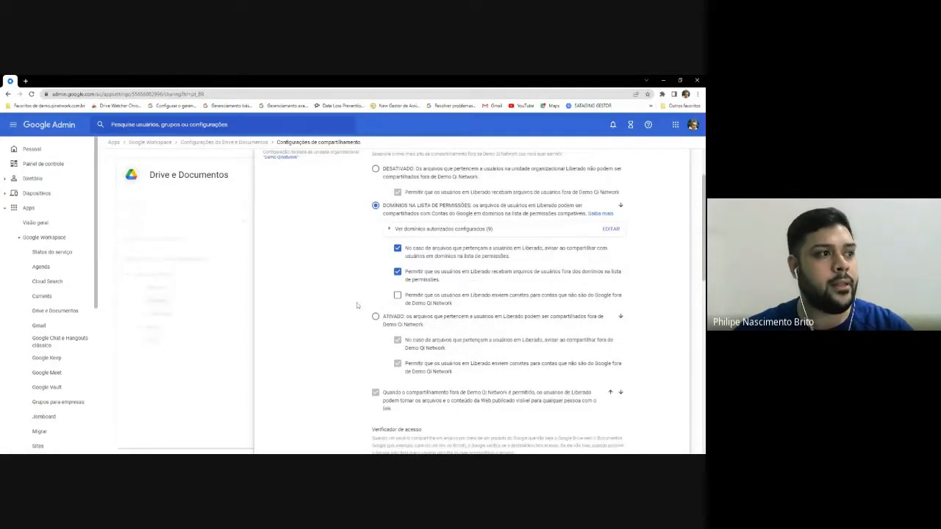
pyautogui.scroll(1, 357, 302)
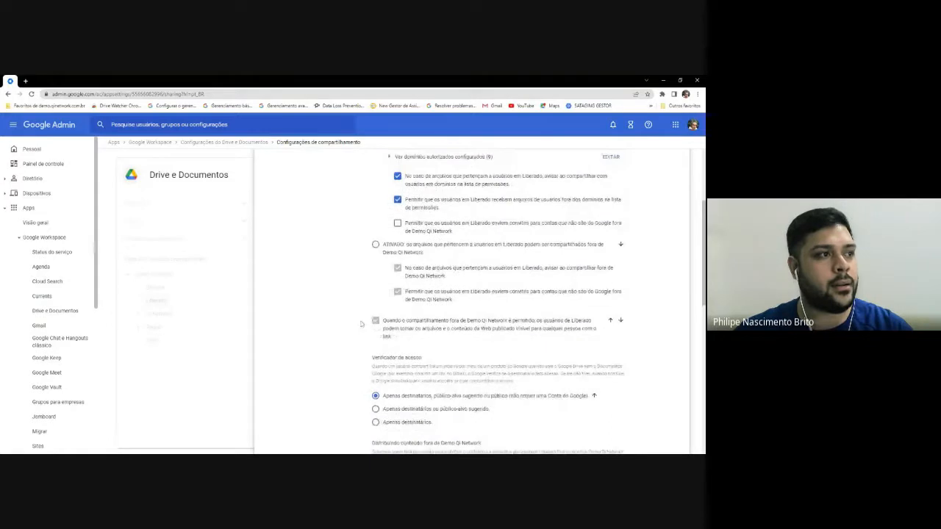
pyautogui.scroll(3, 376, 395)
pyautogui.click(376, 390)
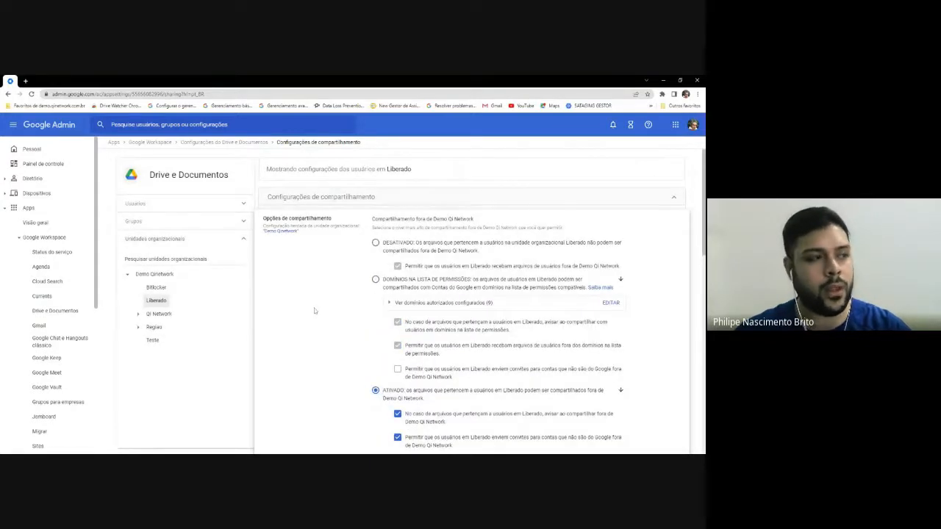
# Examine Liberado's ATIVADO sharing options down to Verificador de acesso and Distribuindo conteúdo fora de Demo Qi Network
pyautogui.scroll(-1, 314, 310)
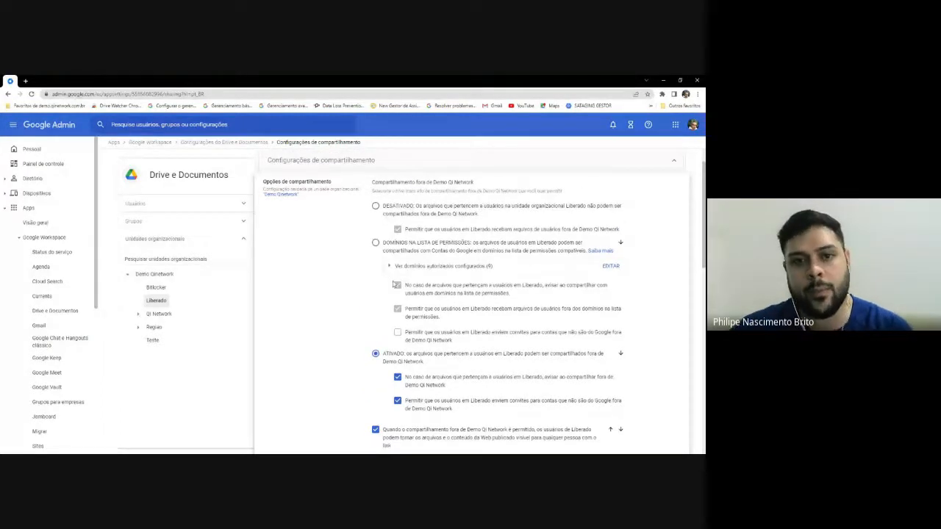
pyautogui.scroll(-1, 397, 284)
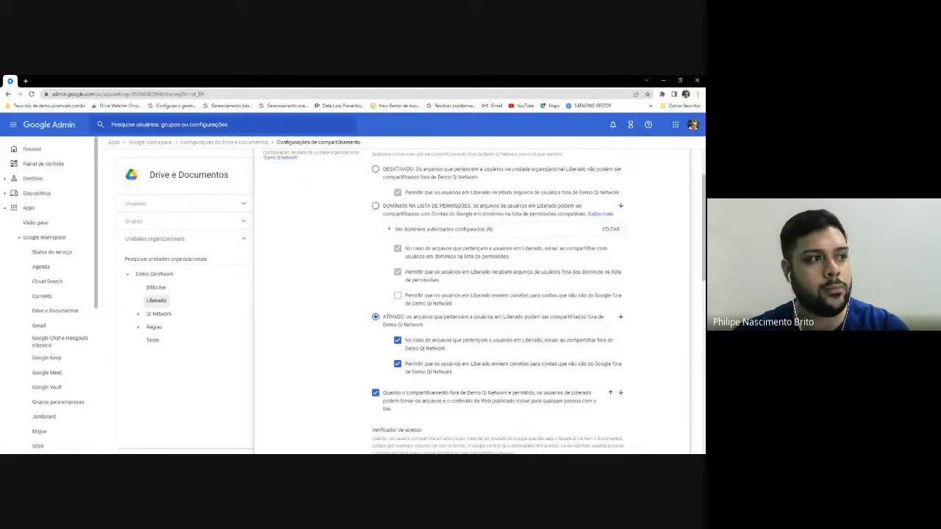
pyautogui.scroll(-1, 375, 284)
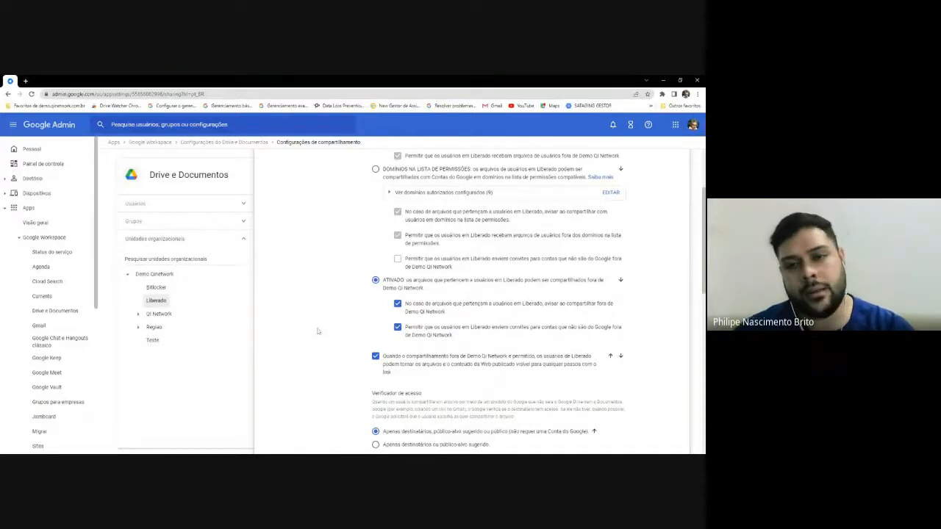
pyautogui.scroll(1, 333, 329)
pyautogui.scroll(2, 344, 287)
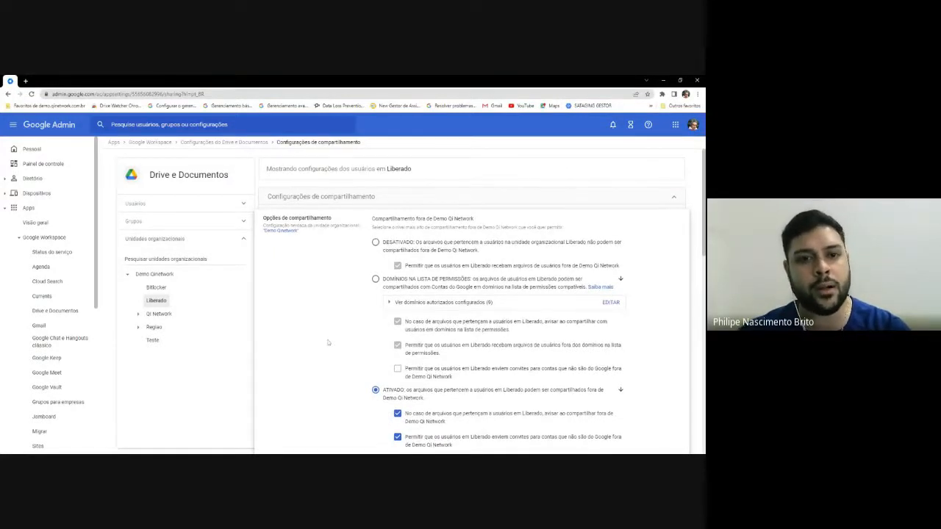
pyautogui.scroll(-1, 328, 342)
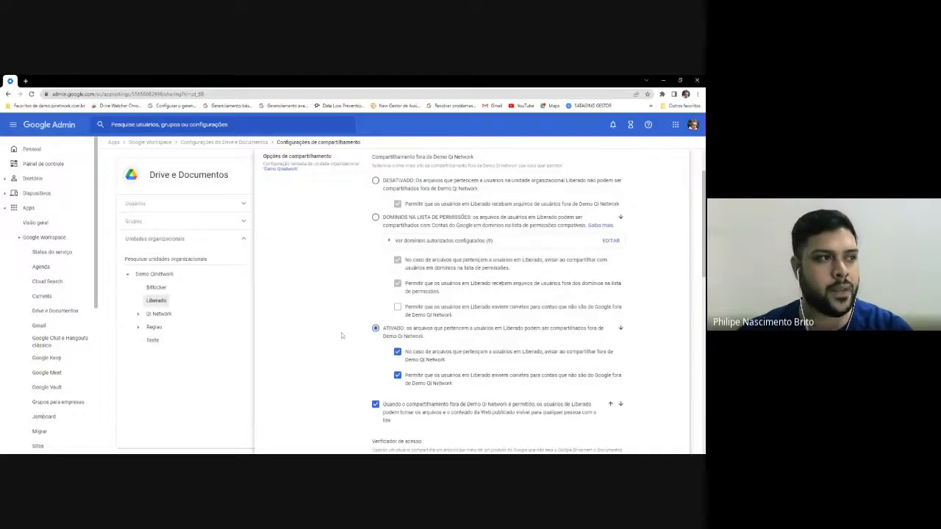
pyautogui.scroll(-3, 341, 332)
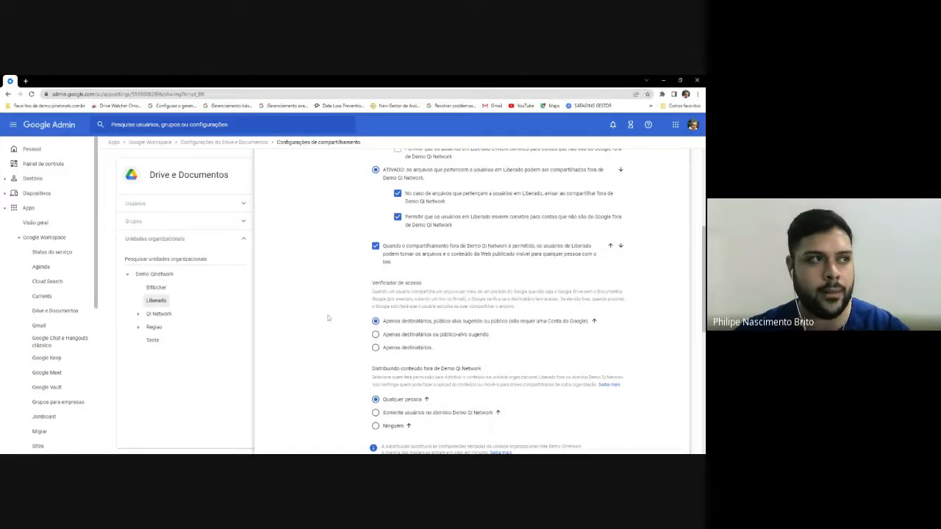
pyautogui.scroll(-1, 328, 318)
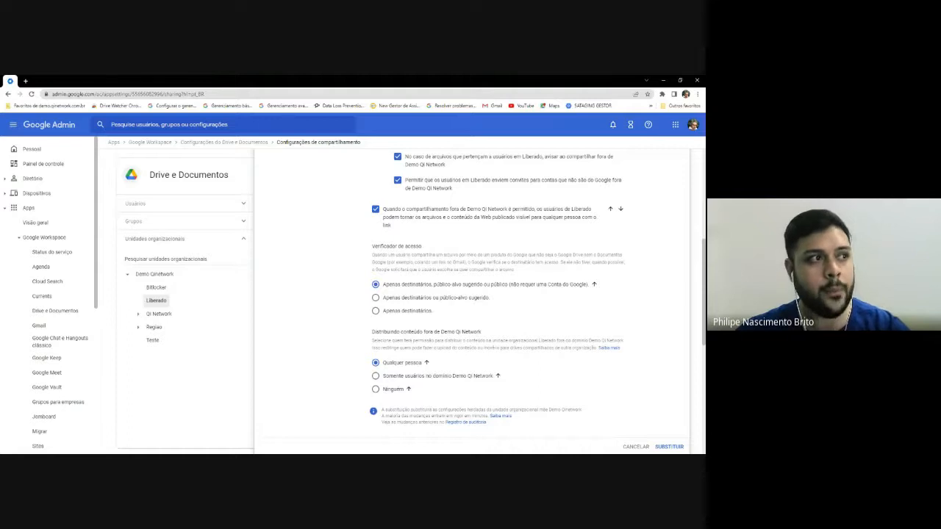
# Leave Liberado's sharing options without saving and inspect the default link access choices under Padrão de compartilhamento de link
pyautogui.scroll(-1, 473, 302)
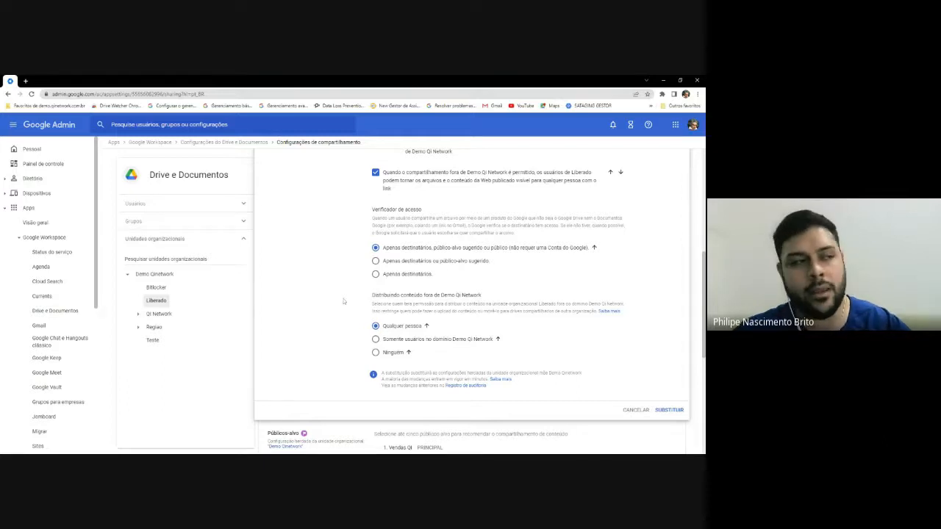
pyautogui.scroll(-4, 343, 301)
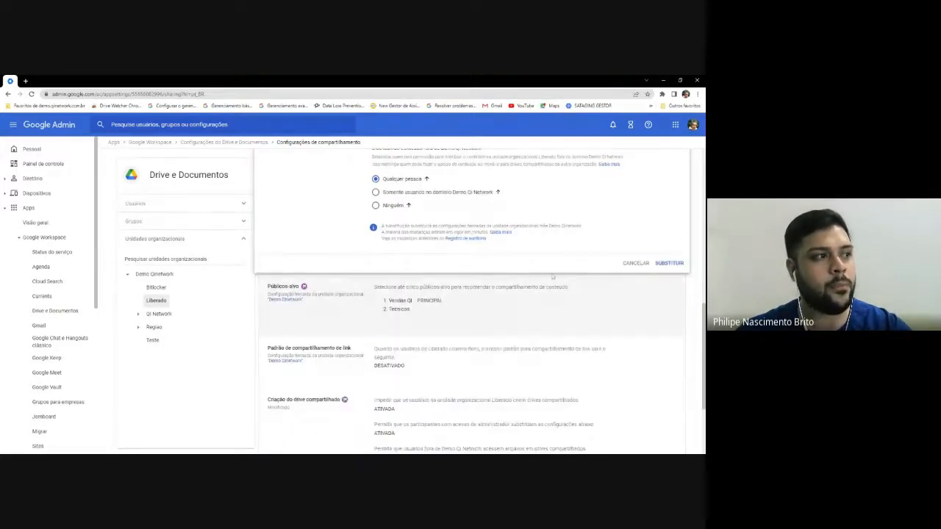
pyautogui.scroll(-3, 631, 270)
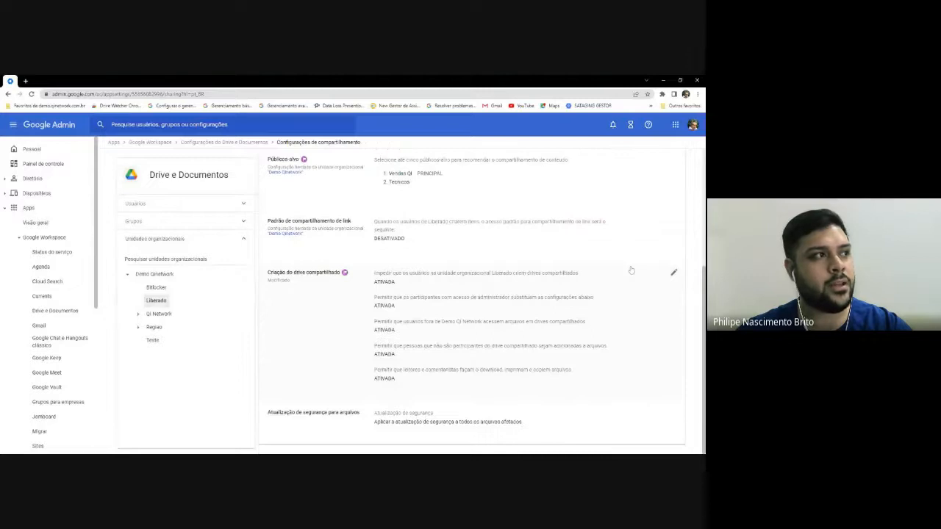
pyautogui.scroll(2, 325, 325)
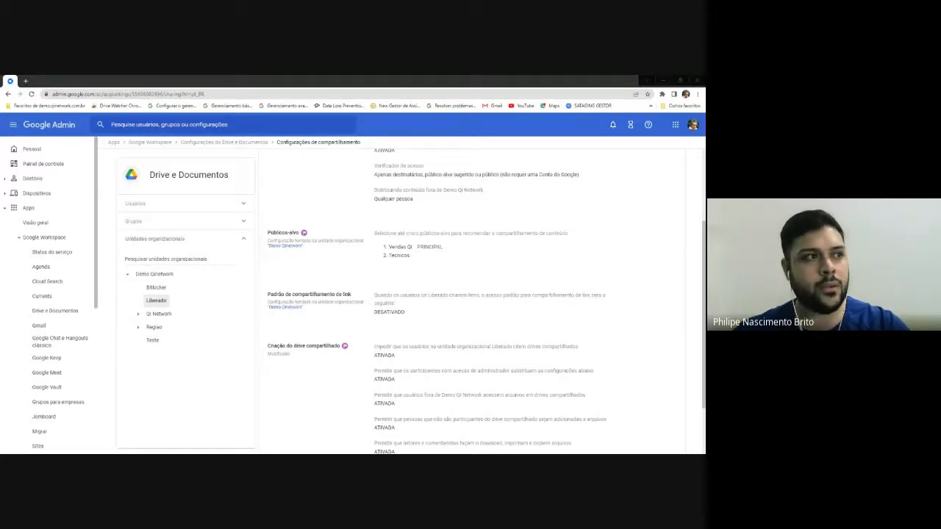
pyautogui.click(389, 311)
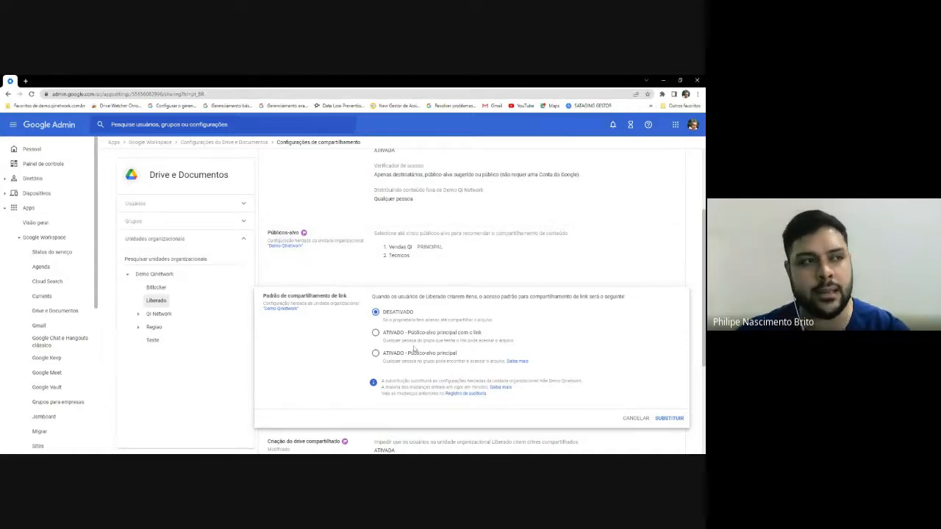
pyautogui.press('Escape')
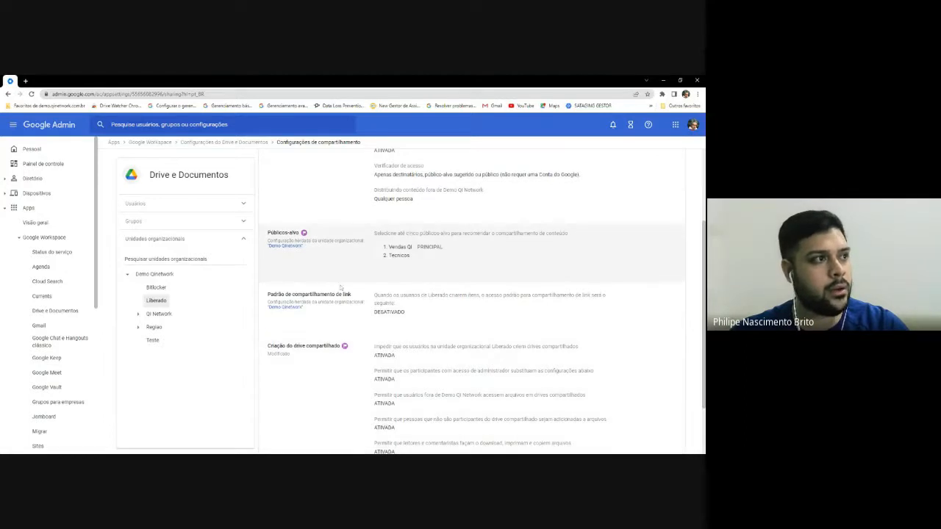
# Open Criação do drive compartilhado for Liberado and examine its shared drive creation, external access, non-participant and download permissions
pyautogui.scroll(-2, 340, 307)
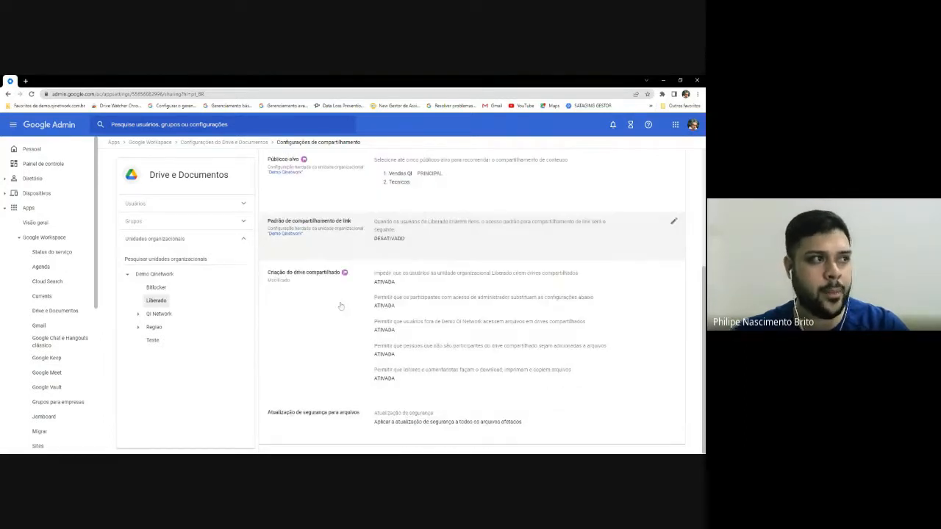
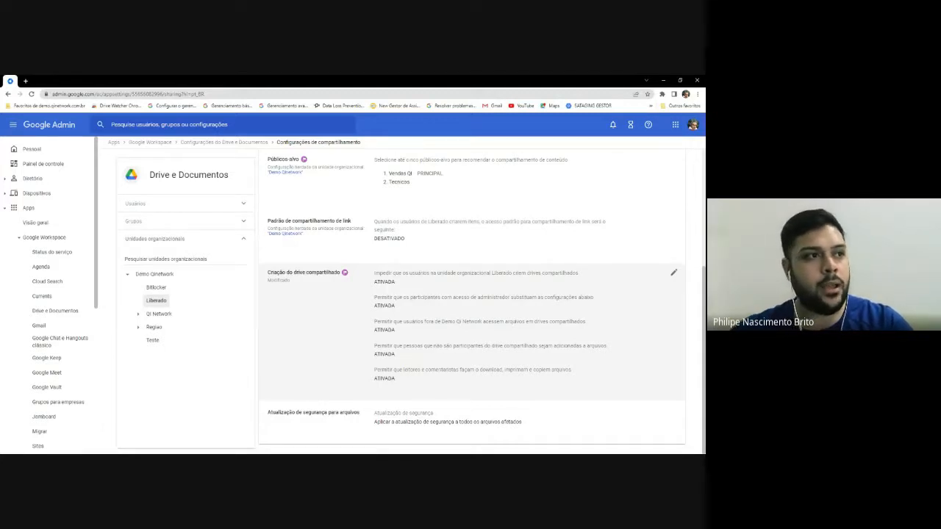
pyautogui.click(353, 319)
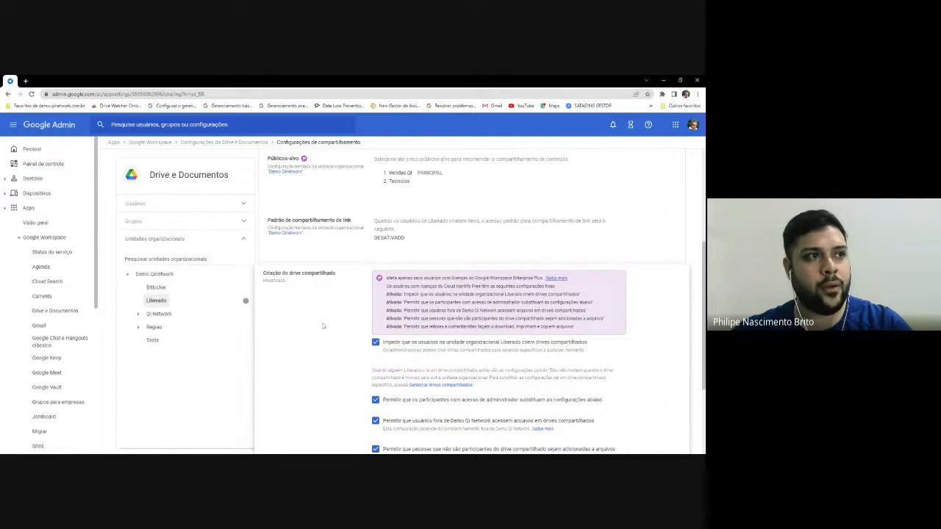
pyautogui.scroll(-1, 322, 325)
pyautogui.scroll(-1, 322, 325)
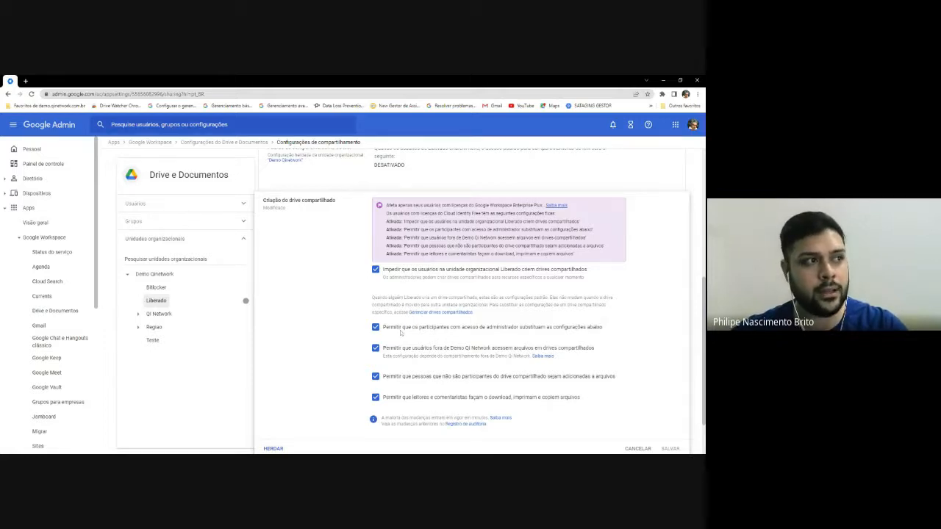
pyautogui.scroll(-1, 375, 338)
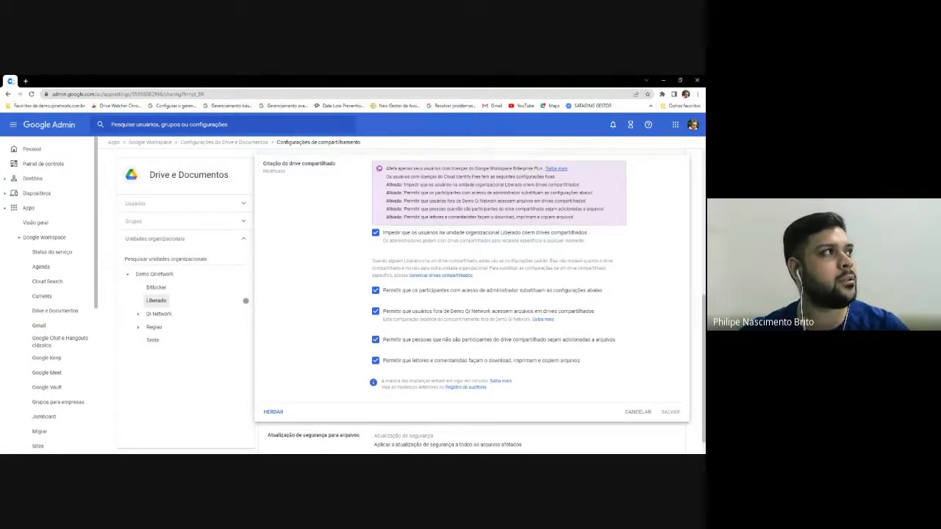
# Open Google Drive at drive.google.com in a separate tab and enter the shared drive __Drive Compartilhado - Demo
pyautogui.hotkey('ctrl', 't')
pyautogui.write('drive.google.com')
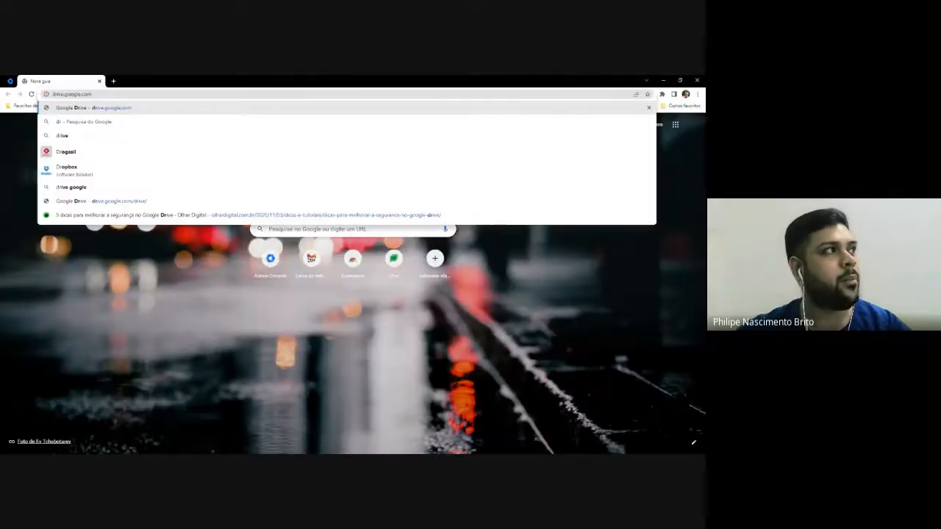
pyautogui.press('Return')
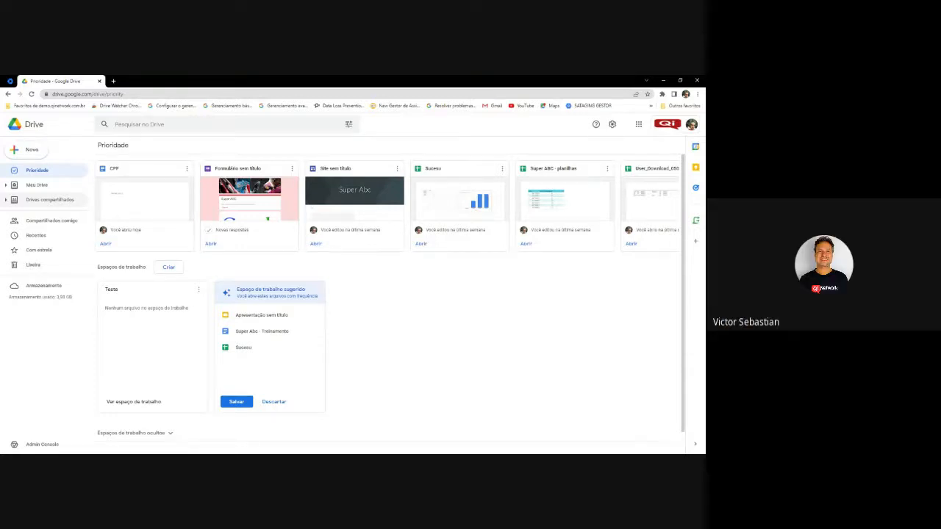
pyautogui.click(41, 200)
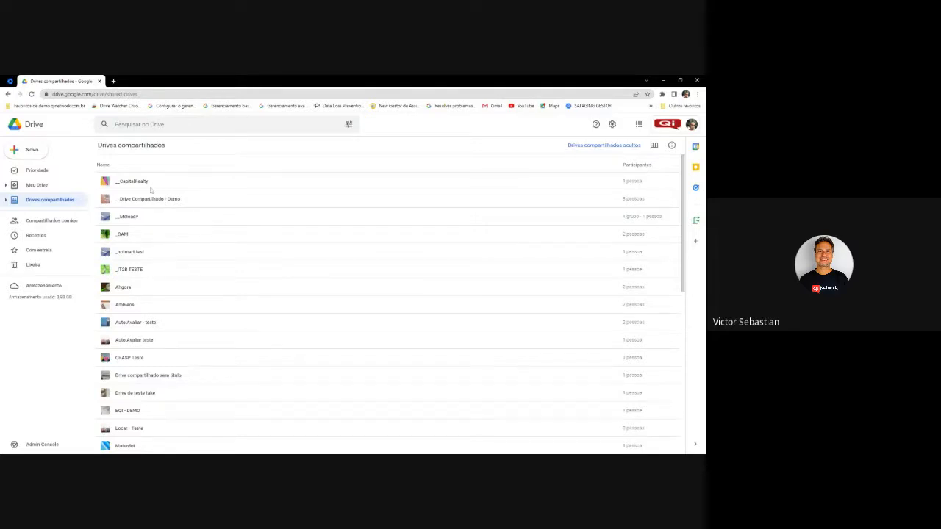
pyautogui.click(184, 199)
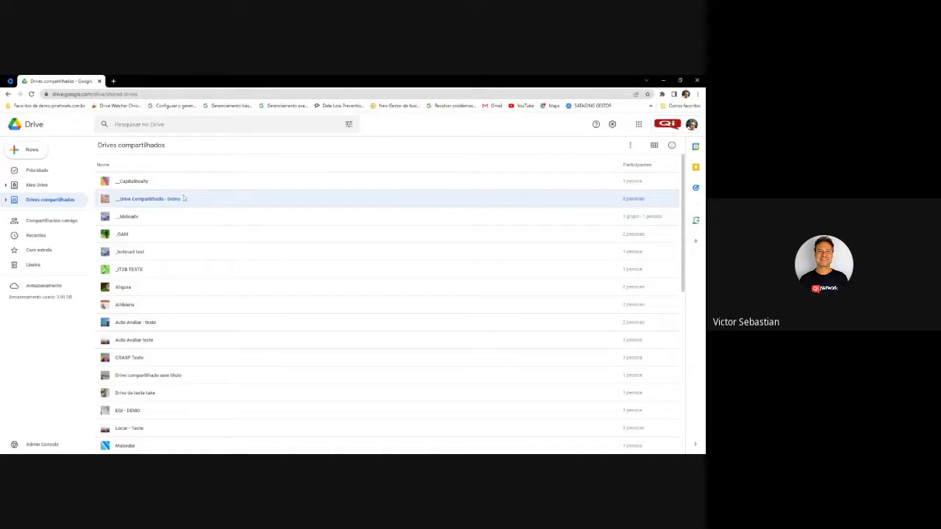
pyautogui.doubleClick(183, 198)
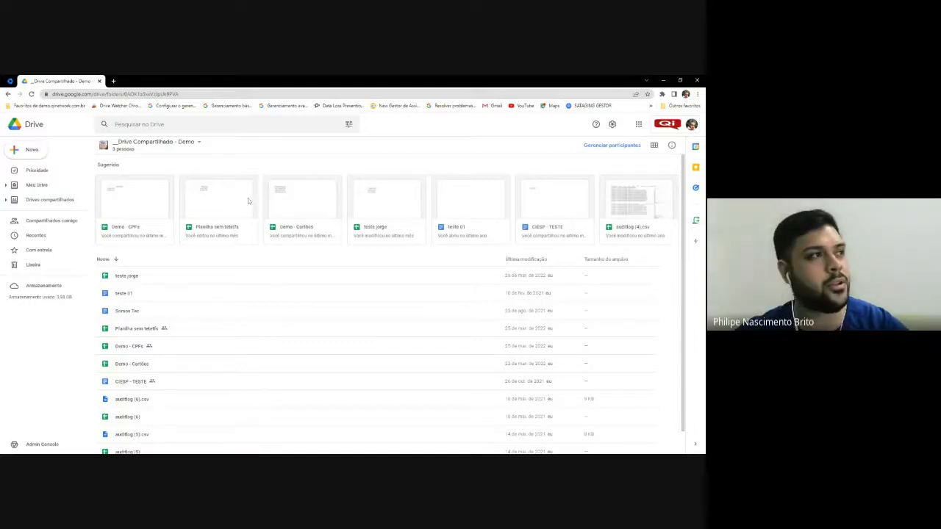
# Review the settings of __Drive Compartilhado - Demo, switching file access for people outside Demo Qi Network on and back off
pyautogui.click(198, 142)
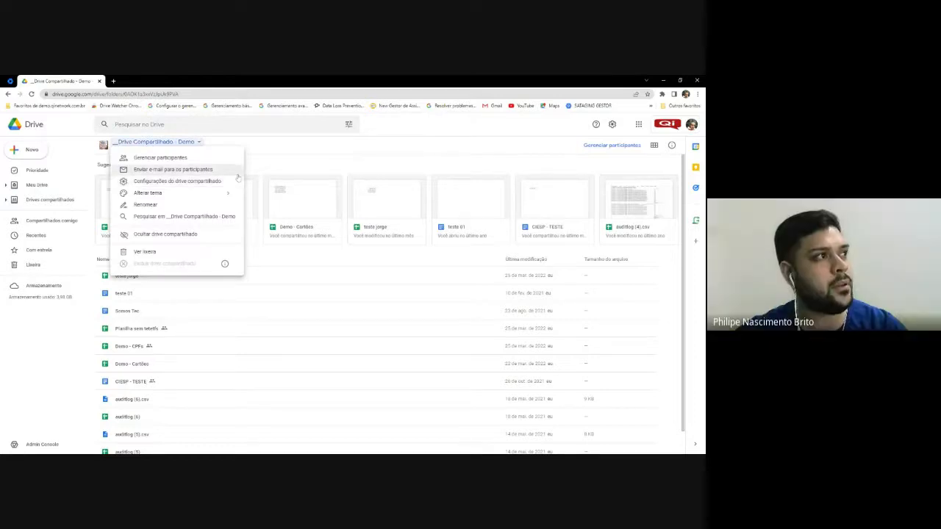
pyautogui.click(207, 150)
pyautogui.click(199, 143)
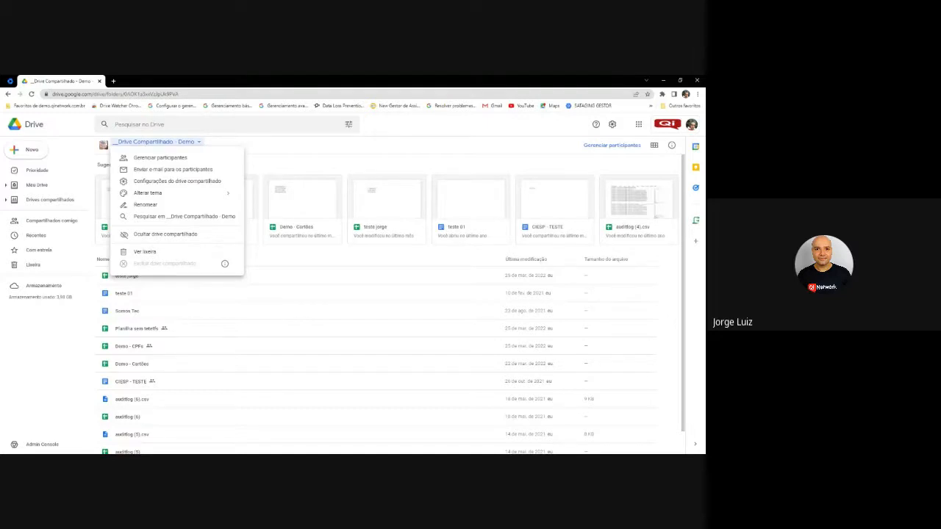
pyautogui.click(207, 171)
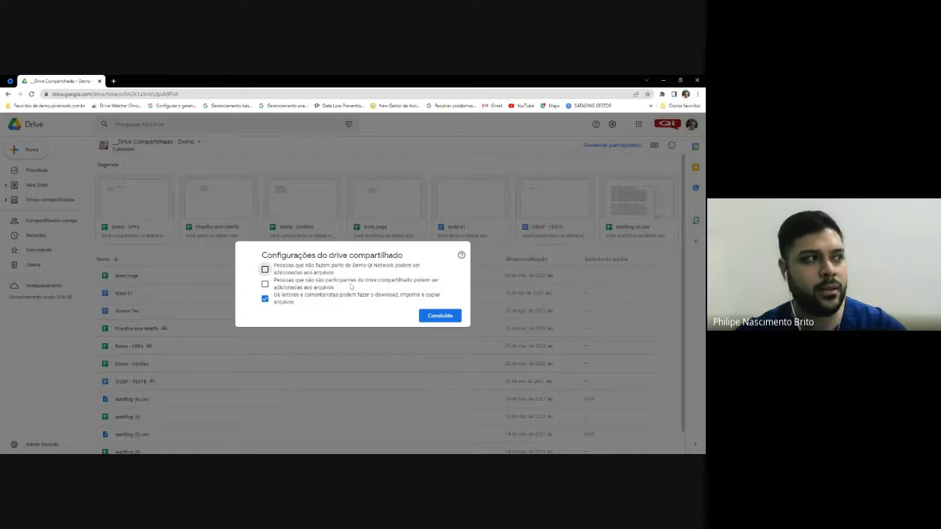
pyautogui.click(266, 270)
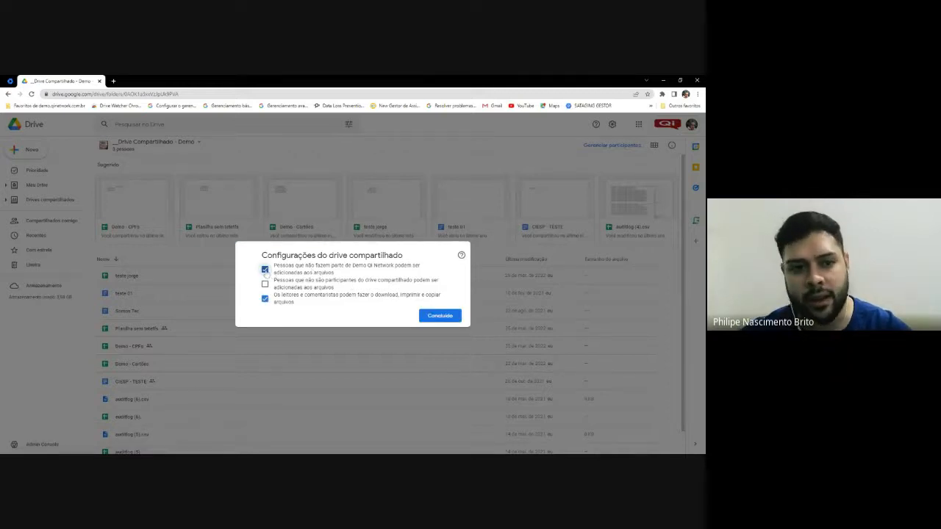
pyautogui.click(266, 270)
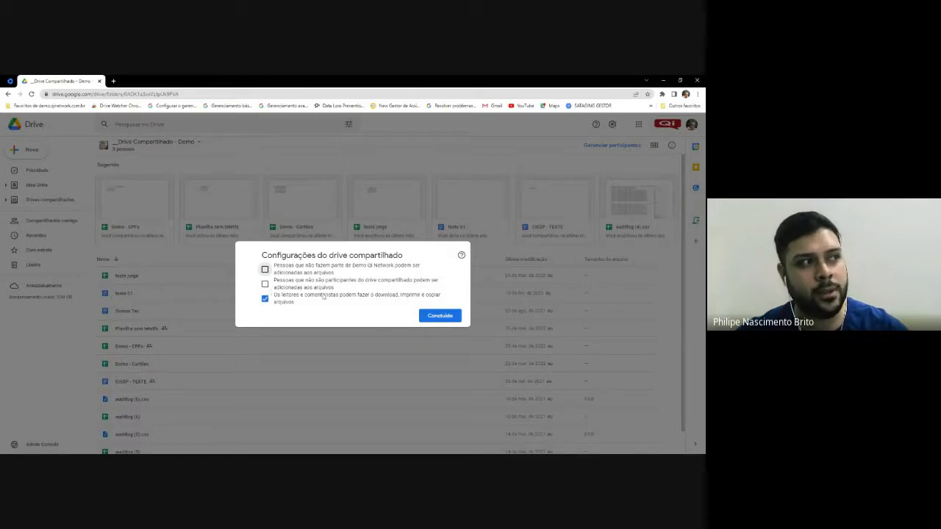
pyautogui.click(421, 318)
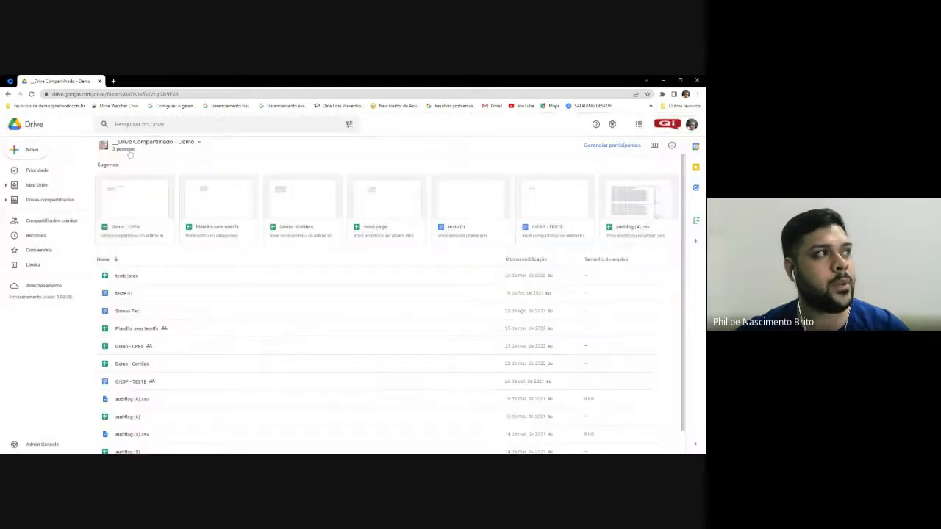
# Inspect Gerenciar participantes for __Drive Compartilhado - Demo, including the suggested people and groups, and close it
pyautogui.click(135, 150)
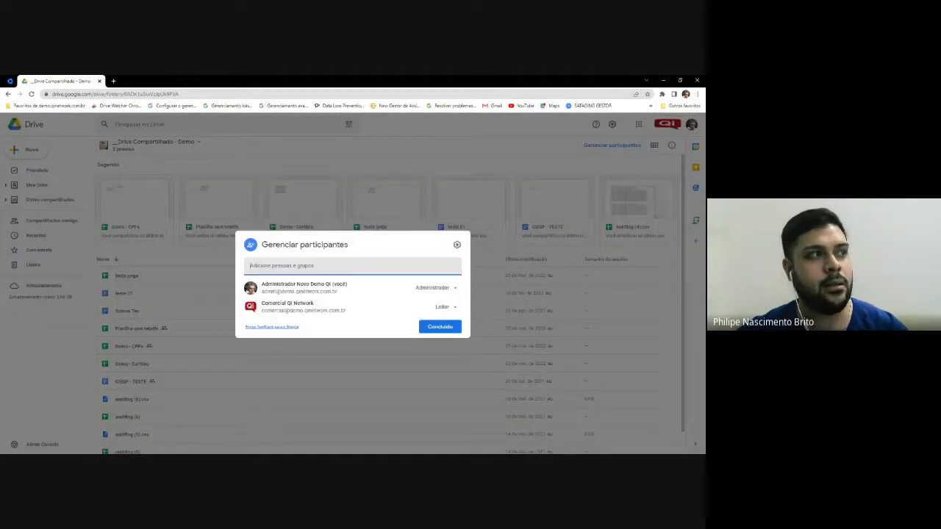
pyautogui.click(349, 267)
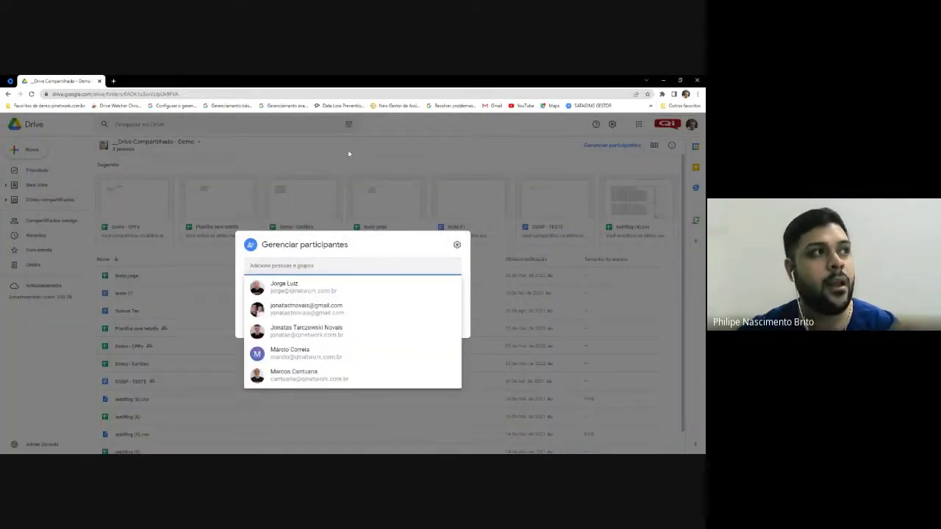
pyautogui.click(348, 150)
# Inspect the sharing dialog of the file teste 01 and close it
pyautogui.click(166, 293)
pyautogui.rightClick(166, 294)
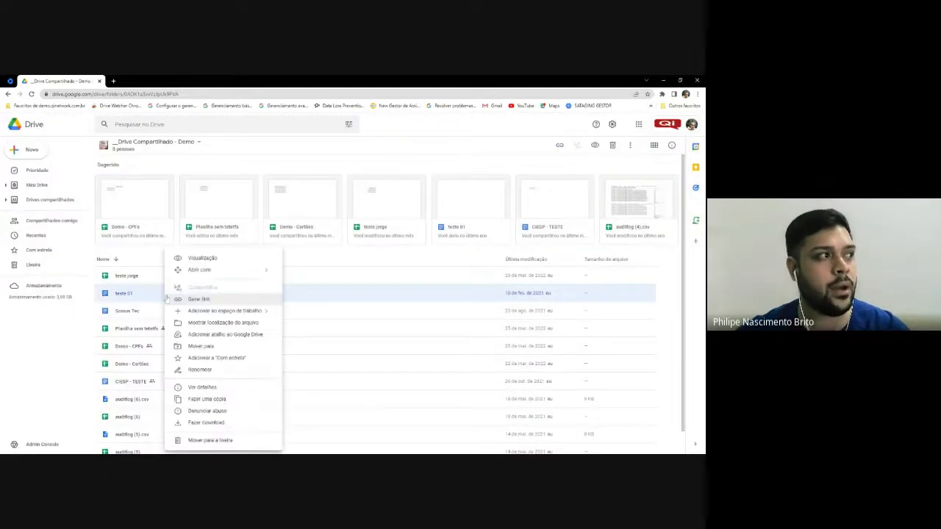
pyautogui.click(220, 299)
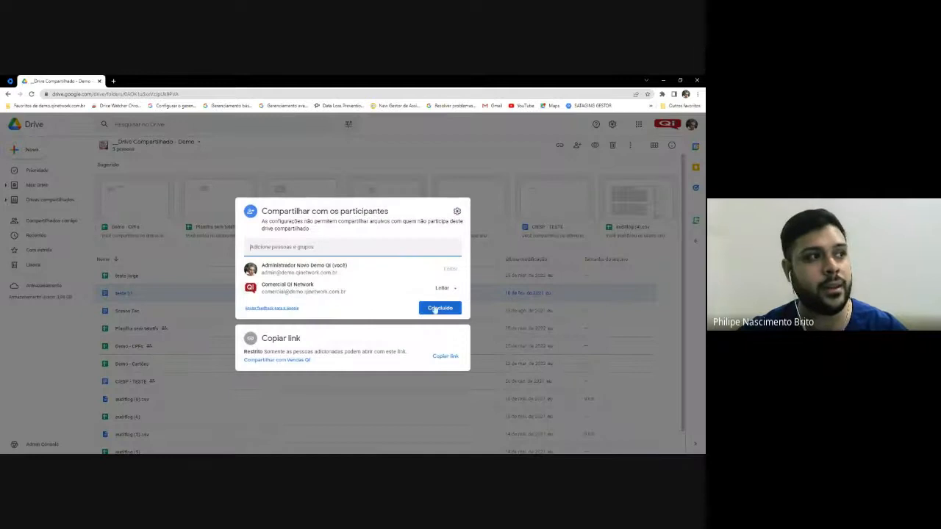
pyautogui.click(436, 309)
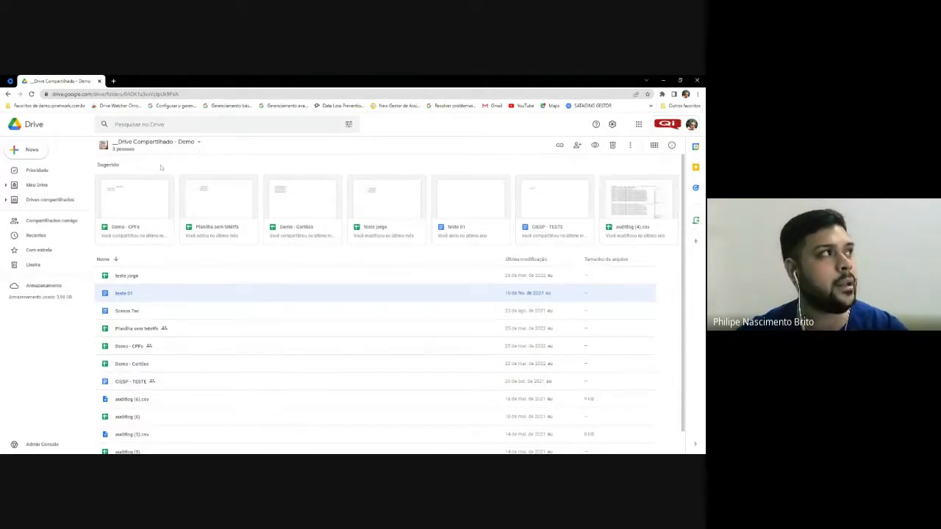
# Compare Liberado's Criação do drive compartilhado permissions in Google Admin with the settings of __Drive Compartilhado - Demo in Google Drive
pyautogui.click(9, 80)
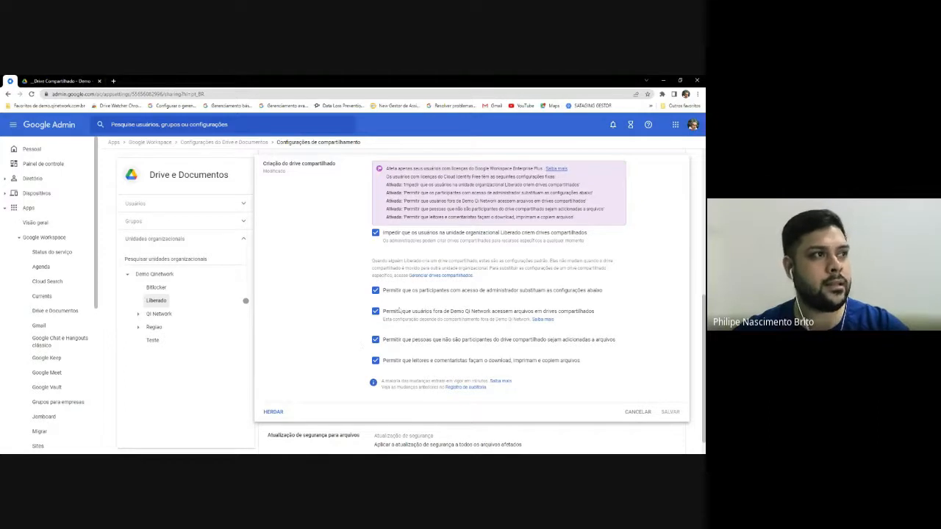
pyautogui.click(66, 79)
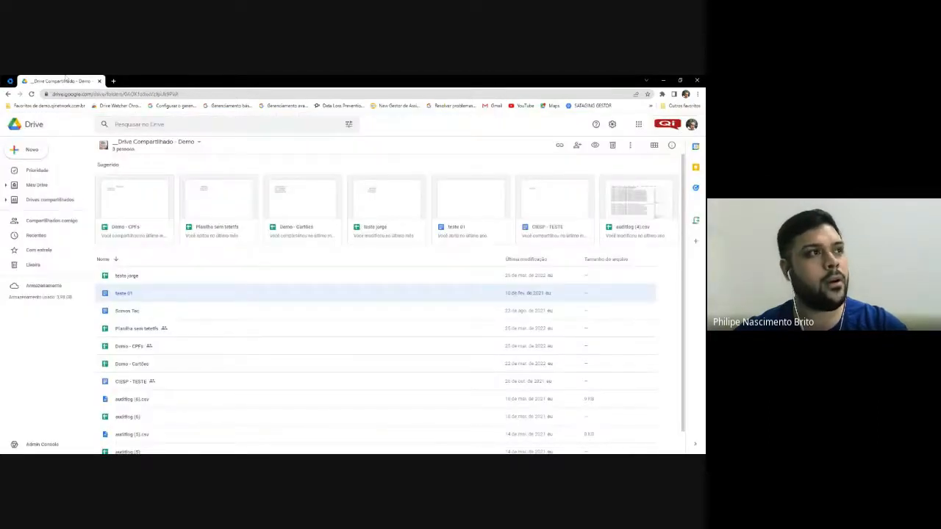
pyautogui.click(197, 148)
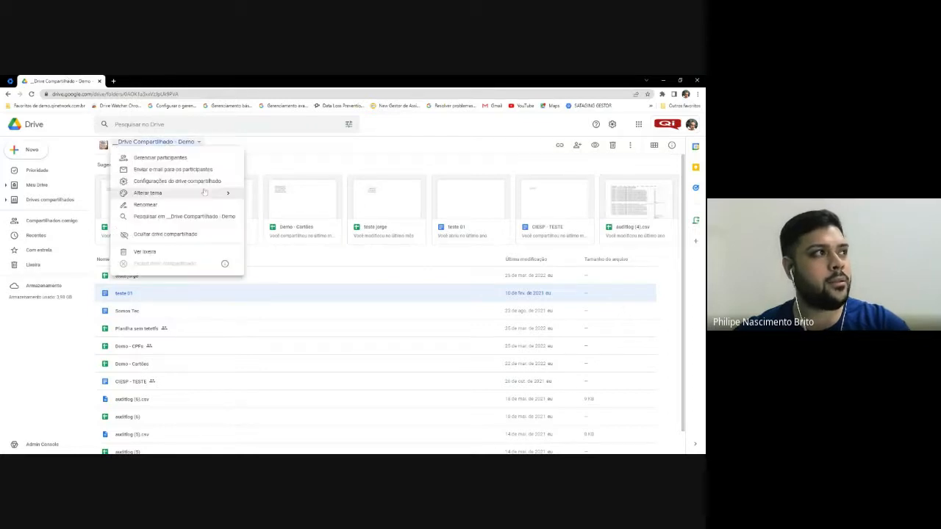
pyautogui.click(177, 181)
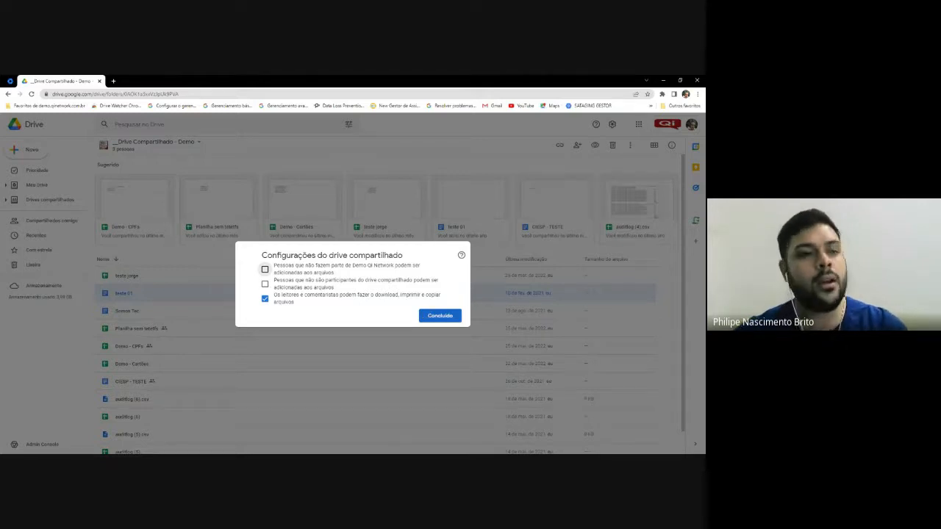
pyautogui.click(189, 261)
# Inspect the access levels available for the administrator account in the shared drive's Gerenciar participantes
pyautogui.click(125, 150)
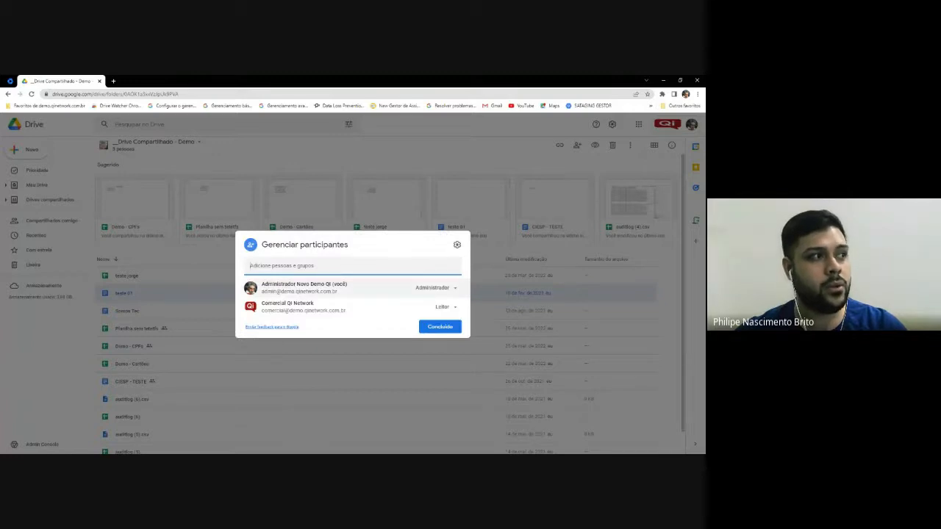
pyautogui.moveTo(261, 291); pyautogui.dragTo(340, 292)
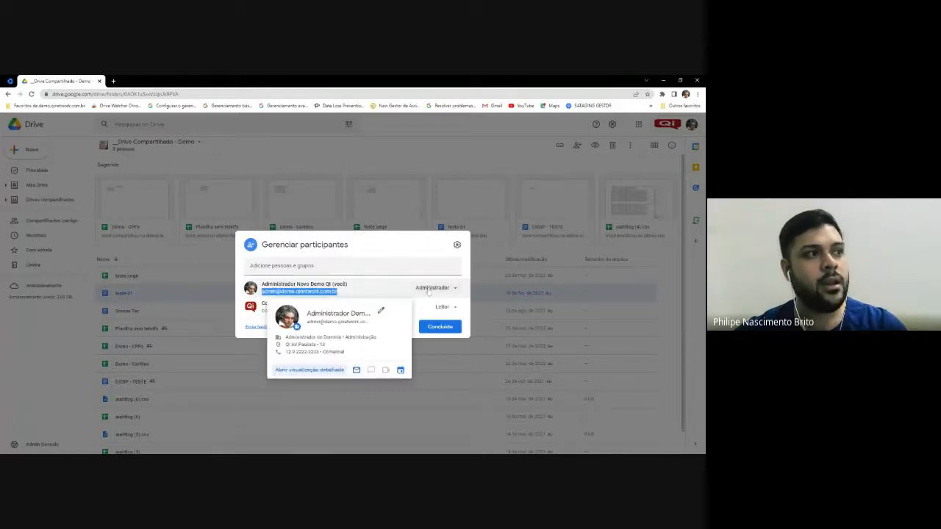
pyautogui.click(432, 289)
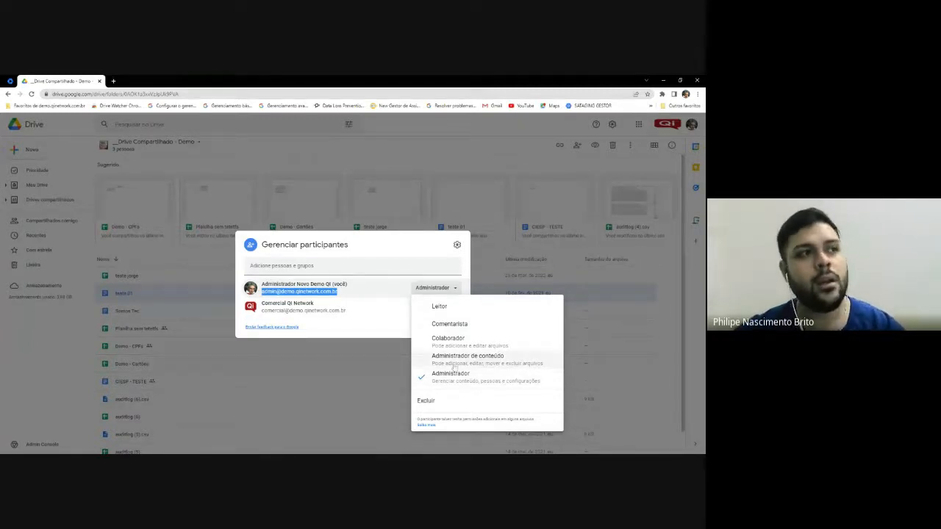
pyautogui.click(393, 250)
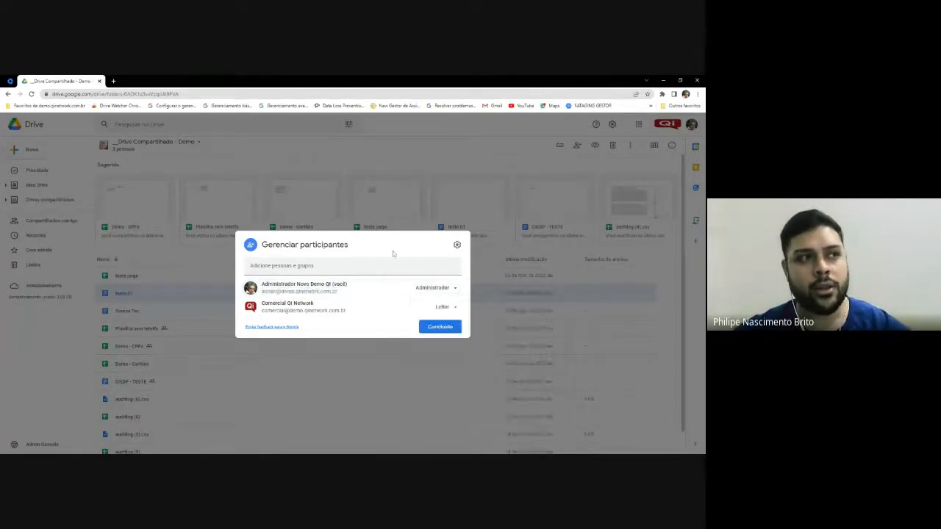
# Close the participants dialog and Google Drive, and discard the Criação do drive compartilhado editing for Liberado in Google Admin
pyautogui.click(441, 328)
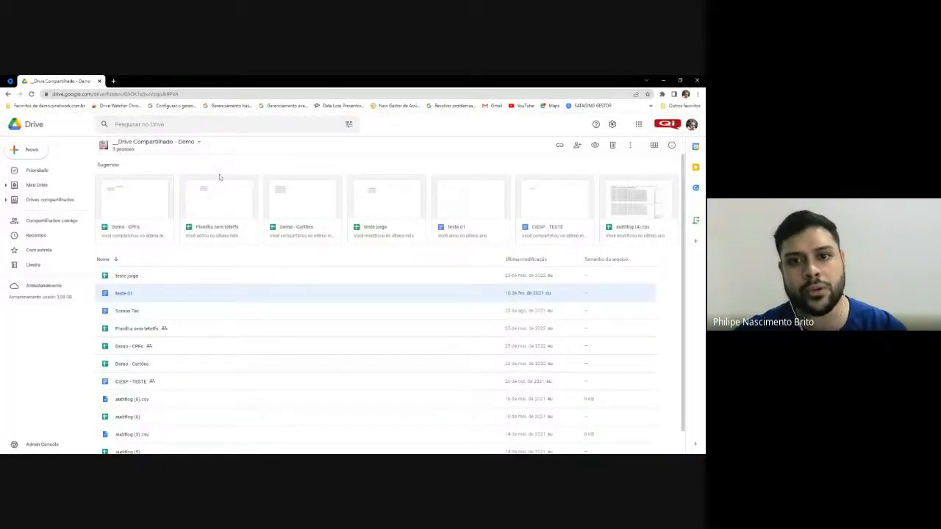
pyautogui.click(99, 81)
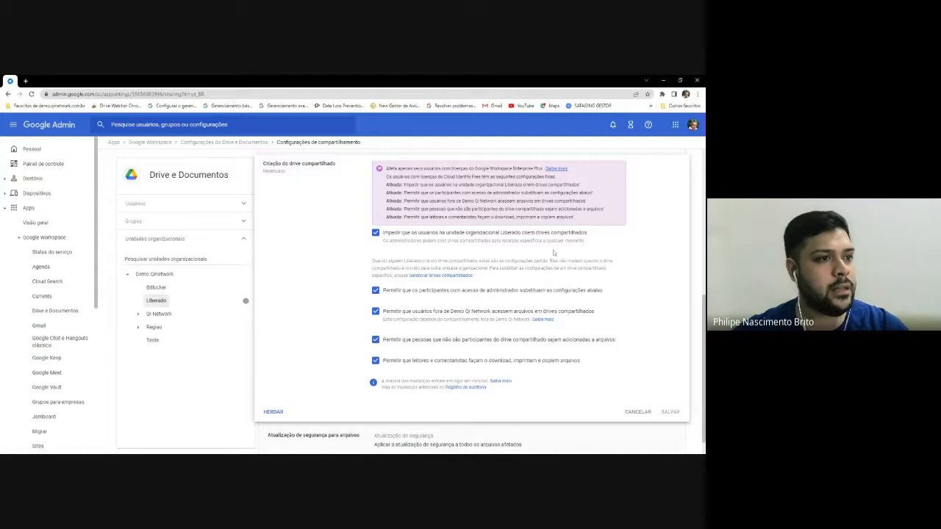
pyautogui.click(638, 412)
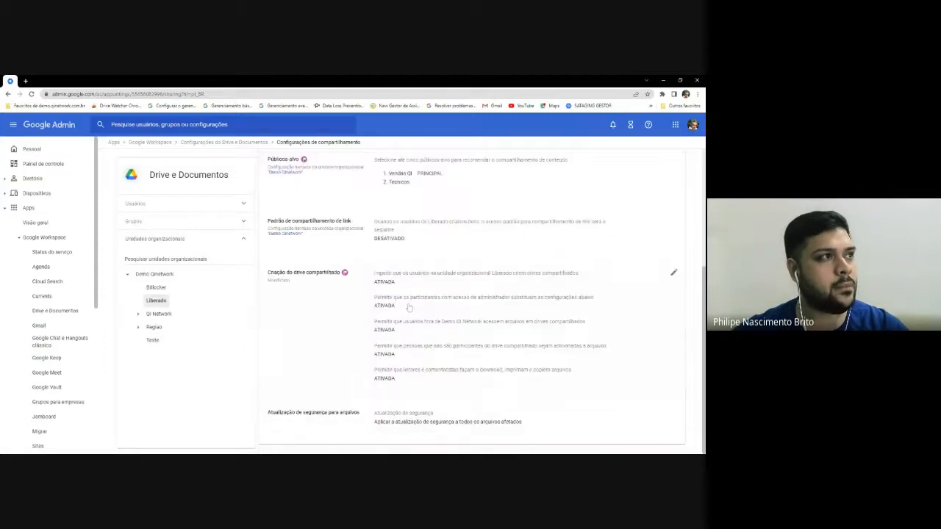
# Inspect Configurações de migração for Demo Qinetwork in the Drive e Documentos settings
pyautogui.click(199, 143)
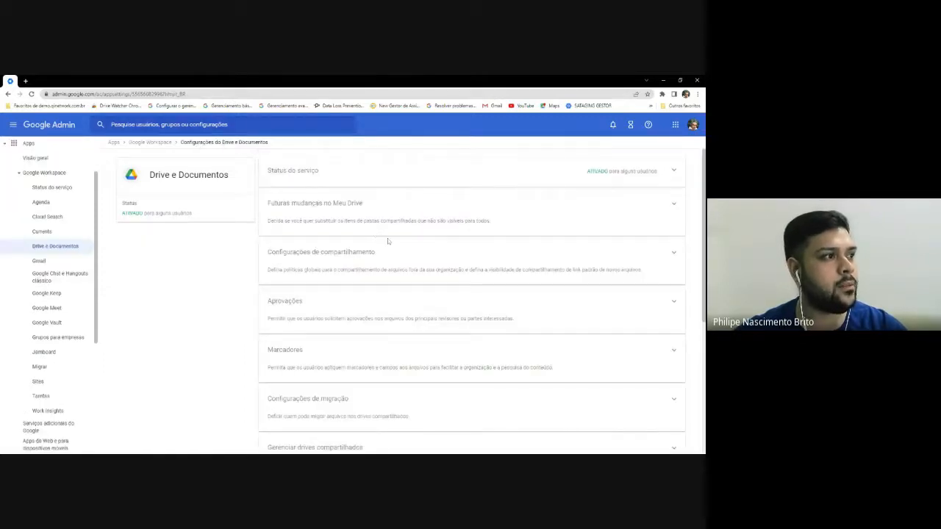
pyautogui.scroll(-3, 388, 239)
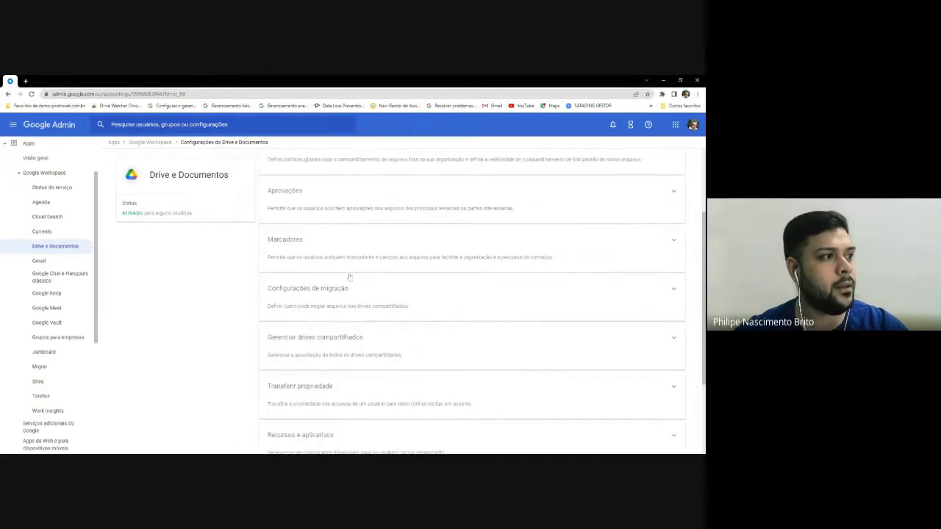
pyautogui.click(349, 277)
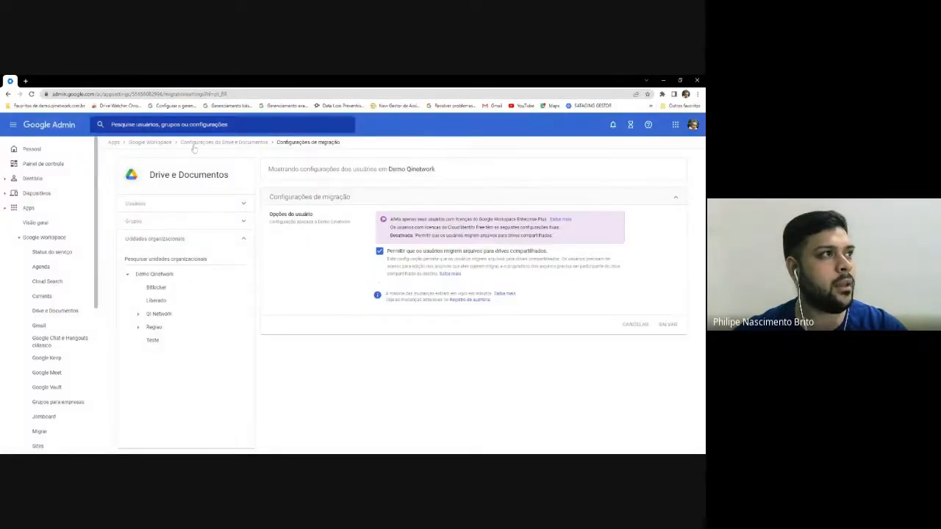
# Inspect the Google Drive para computador options under Recursos e aplicativos for Demo Qinetwork and leave them without saving
pyautogui.click(254, 144)
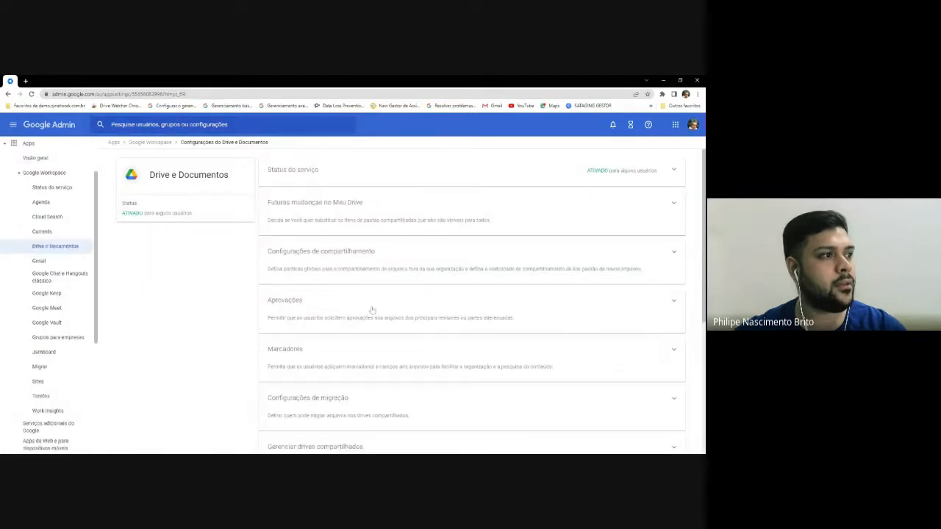
pyautogui.scroll(-4, 373, 310)
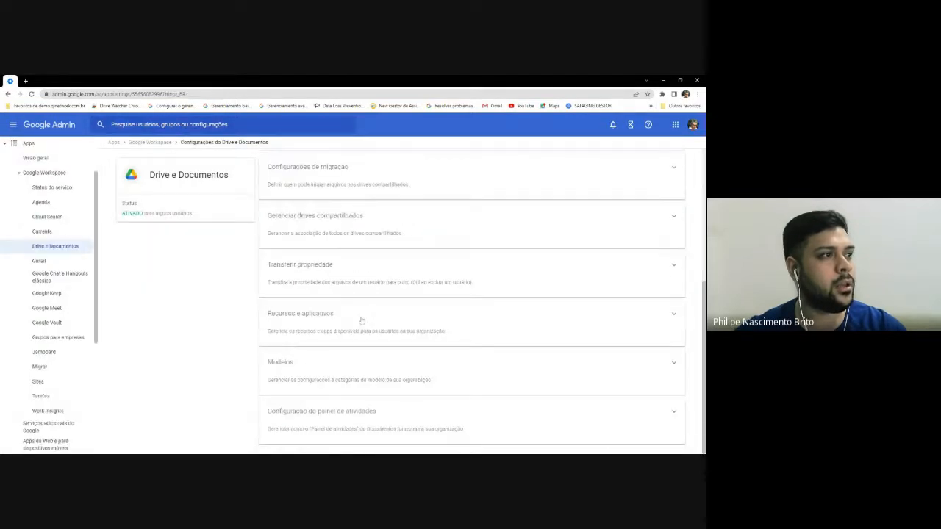
pyautogui.click(361, 319)
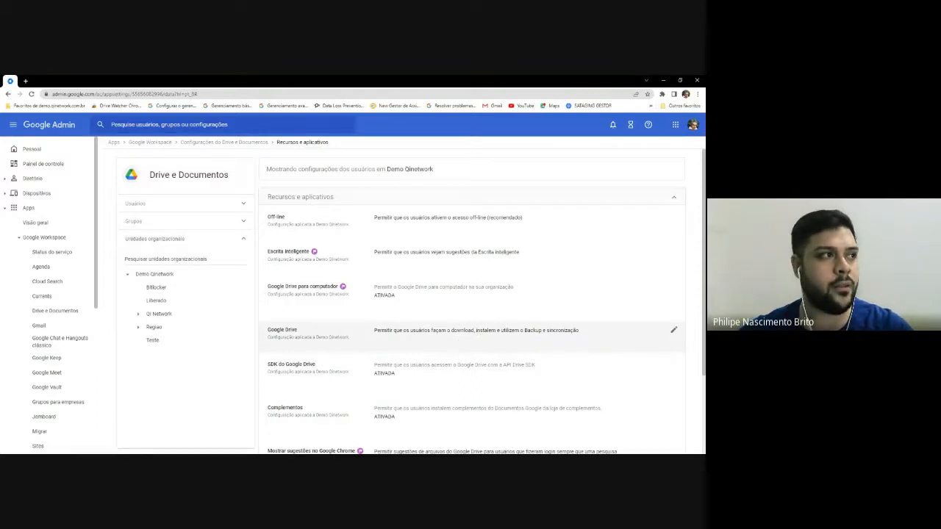
pyautogui.click(410, 299)
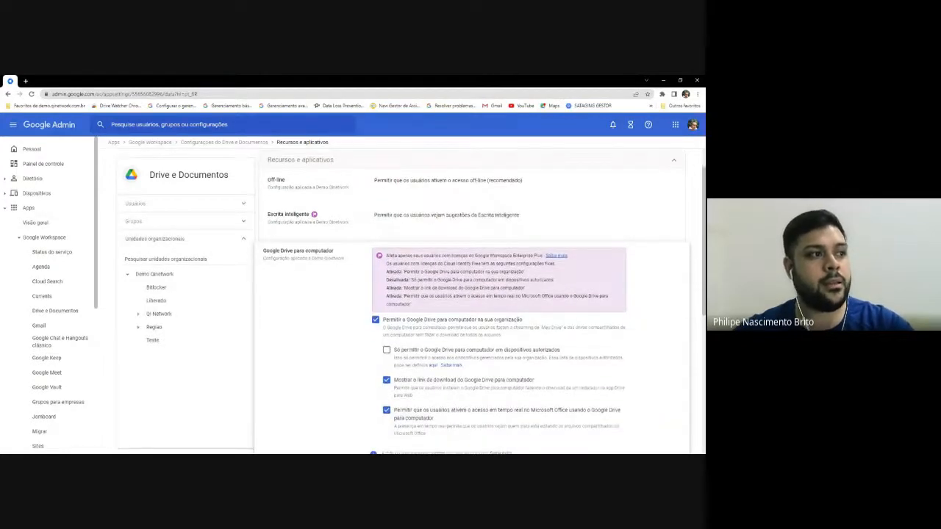
pyautogui.scroll(-1, 484, 287)
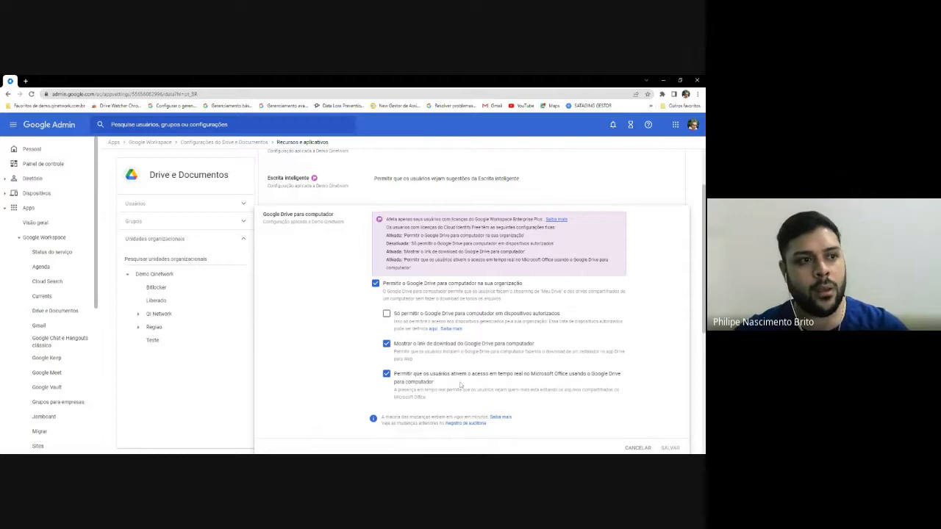
pyautogui.click(638, 448)
# Review the remaining Recursos e aplicativos settings down to Criar arquivos no Drive, and return to the Google Admin home page
pyautogui.scroll(-1, 360, 267)
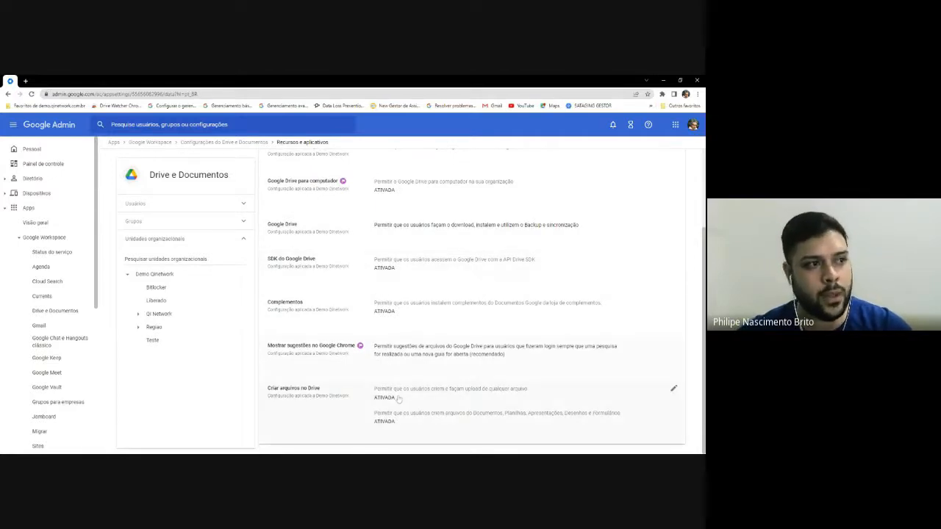
pyautogui.click(44, 124)
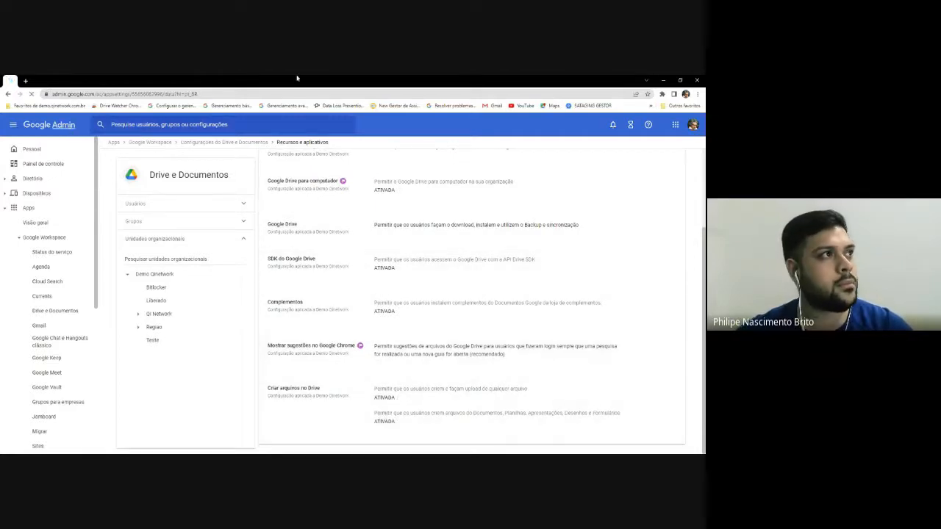